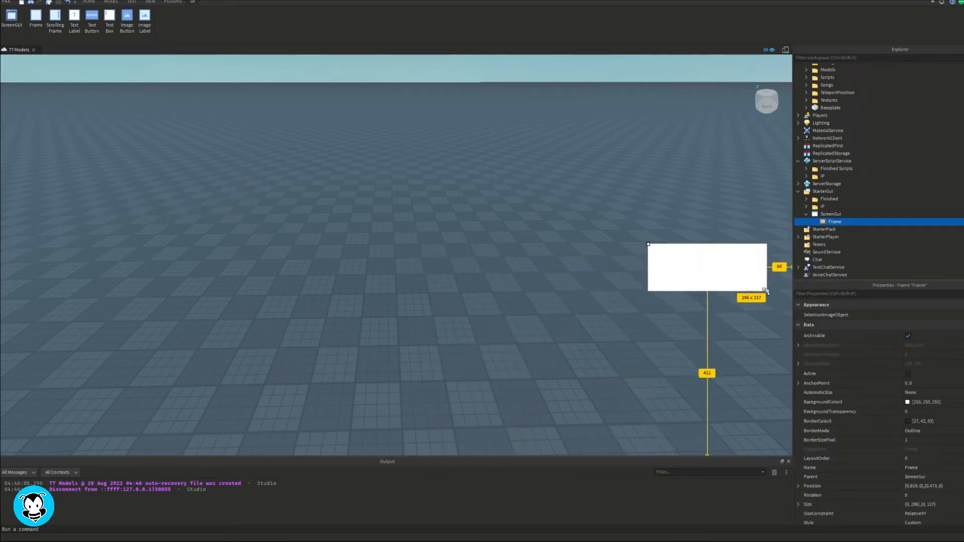
# Add a UICorner to the Frame and set its BackgroundColor3 to 196, 215, 209
pyautogui.click(847, 222)
pyautogui.write('ui')
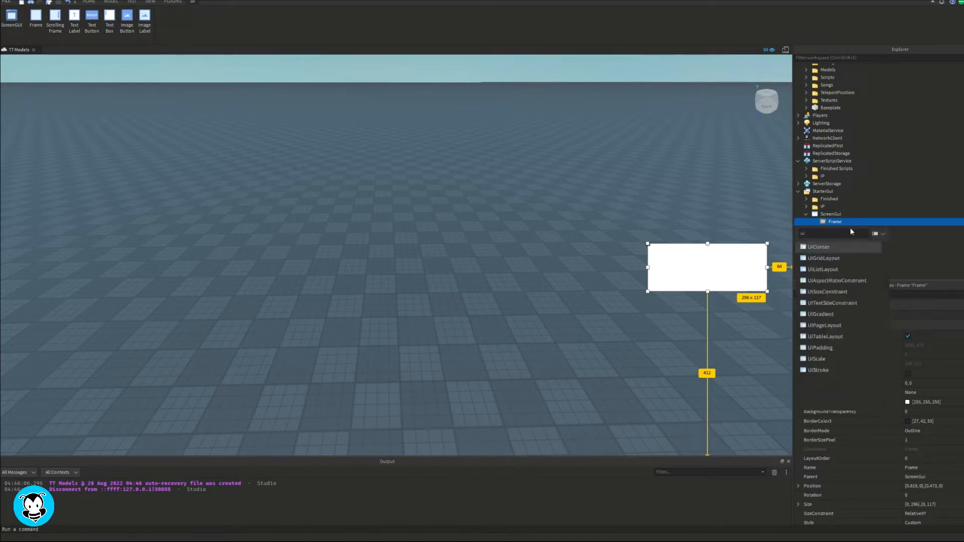
pyautogui.press('Return')
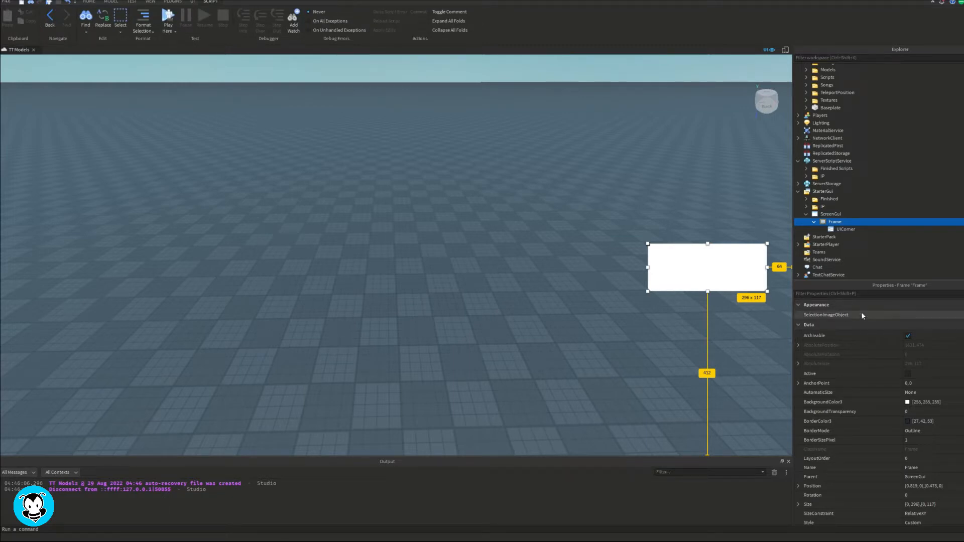
pyautogui.click(934, 405)
pyautogui.press('Return')
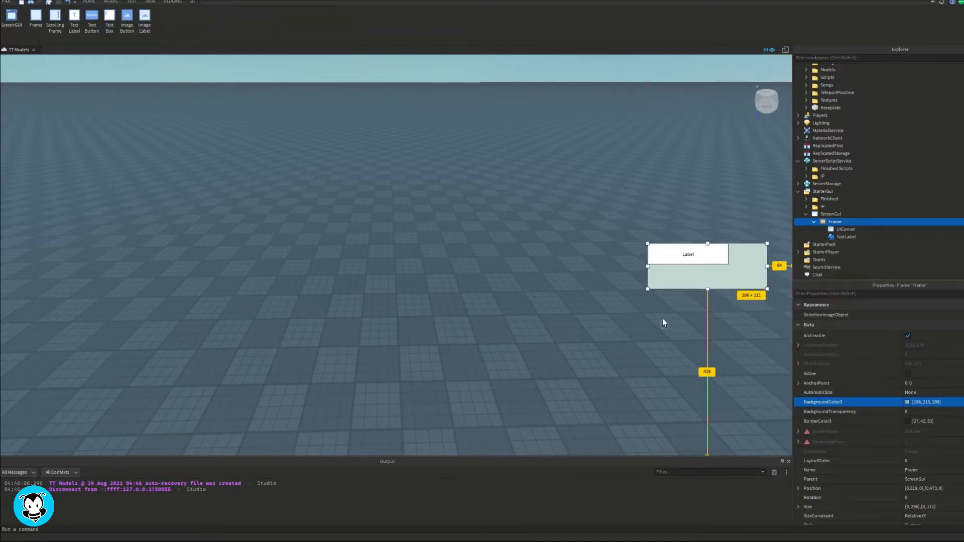
# Place a rounded white counter TextLabel filling the frame and clear its text
pyautogui.moveTo(712, 268); pyautogui.dragTo(761, 283)
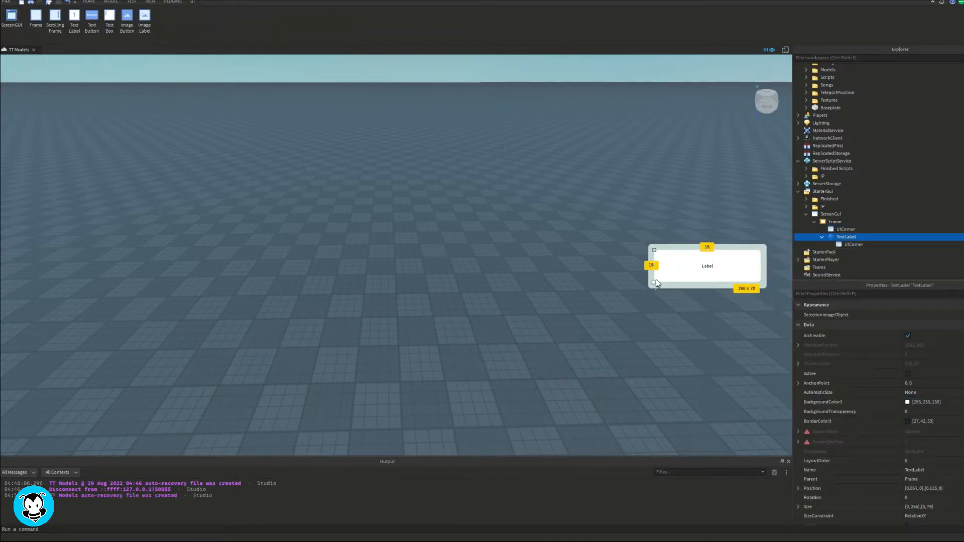
pyautogui.moveTo(656, 283); pyautogui.dragTo(656, 285)
pyautogui.scroll(-5, 903, 388)
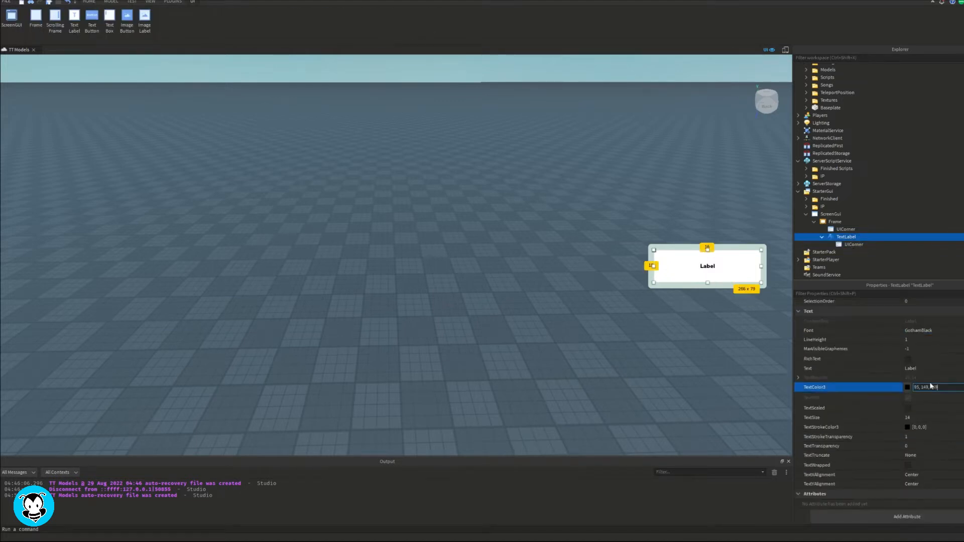
pyautogui.moveTo(934, 417); pyautogui.dragTo(954, 420)
pyautogui.click(911, 368)
pyautogui.write('01234567890')
pyautogui.hotkey('ctrl', 'a')
pyautogui.press('BackSpace')
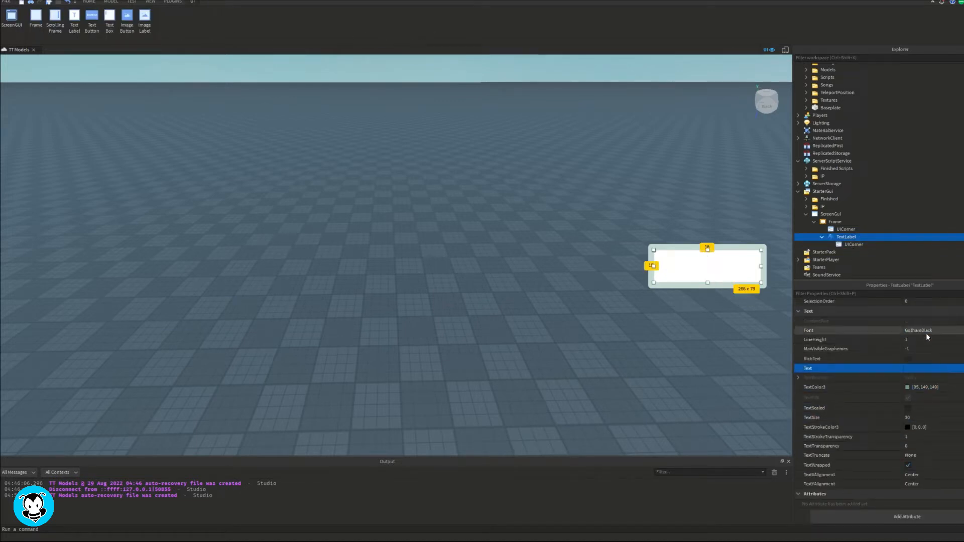
pyautogui.write('0')
pyautogui.press('Return')
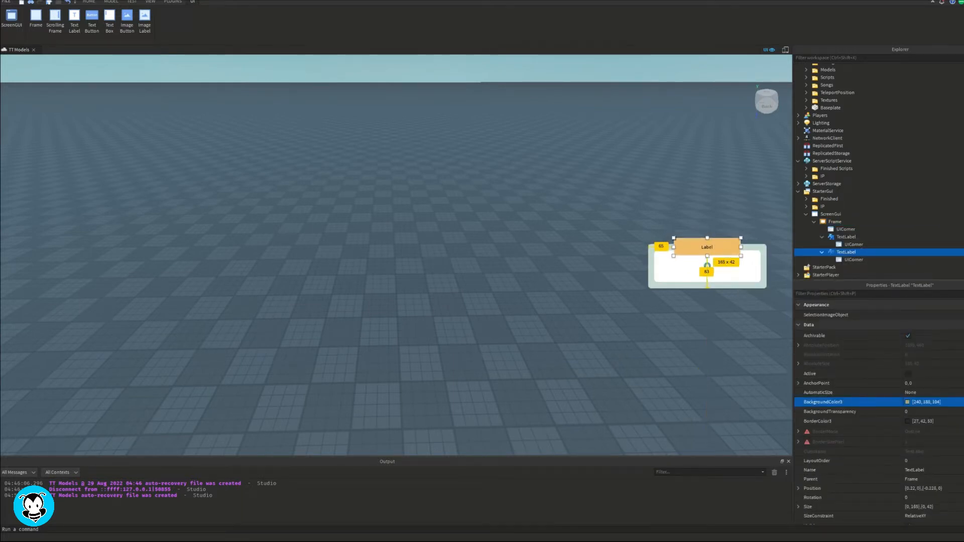
pyautogui.scroll(-5, 874, 407)
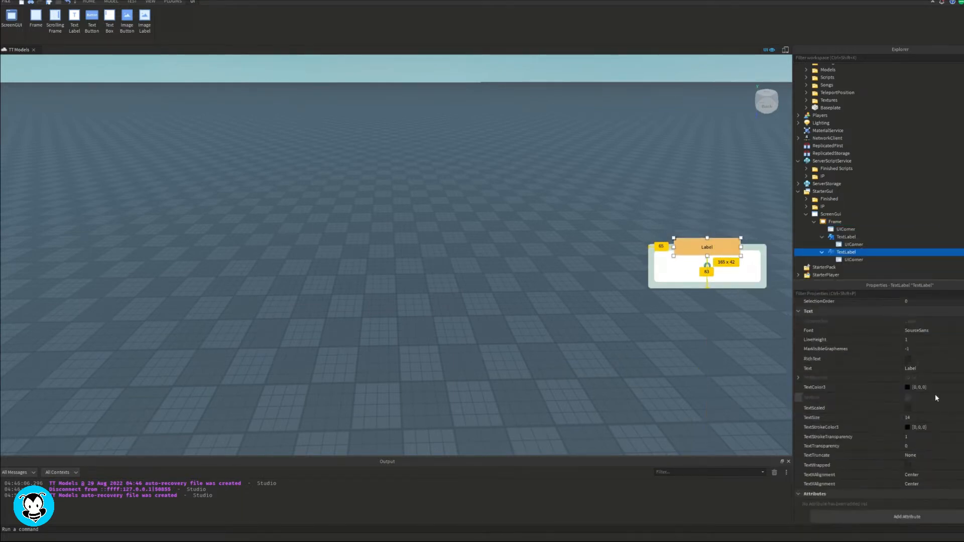
# Give the orange title label a larger text size and the text 'Presses'
pyautogui.click(952, 420)
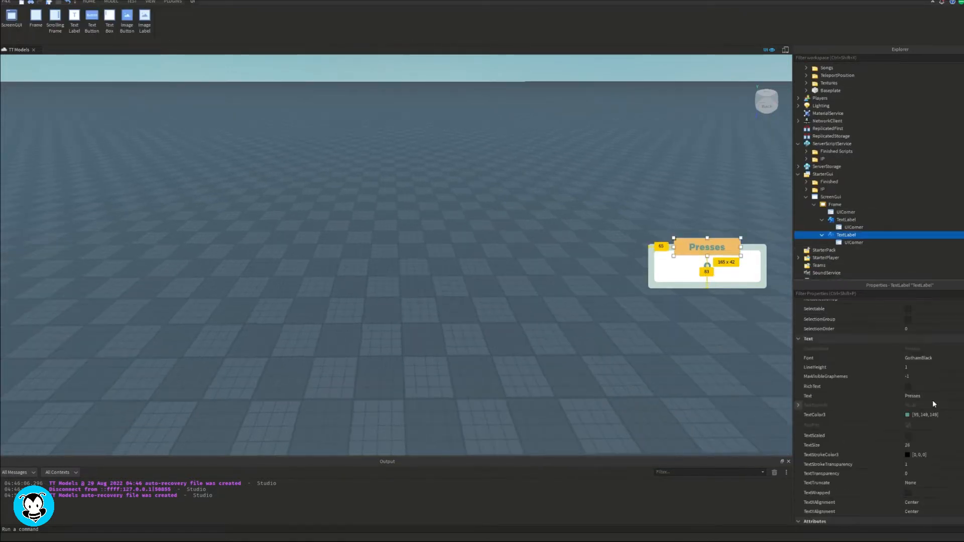
pyautogui.click(932, 395)
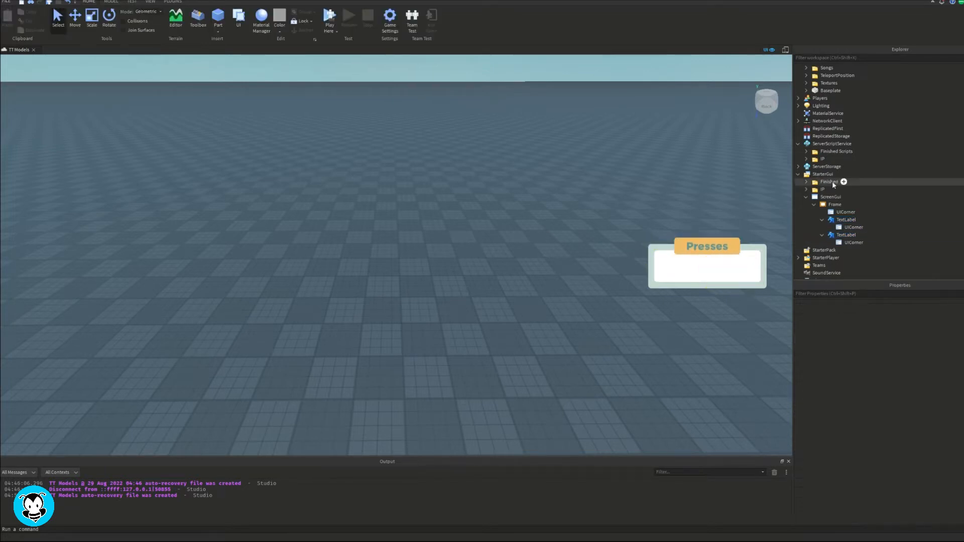
pyautogui.rightClick(843, 219)
# Rename the ScreenGui to PressesGUI and add a RemoteEvent named PressesRE in ReplicatedStorage
pyautogui.click(868, 275)
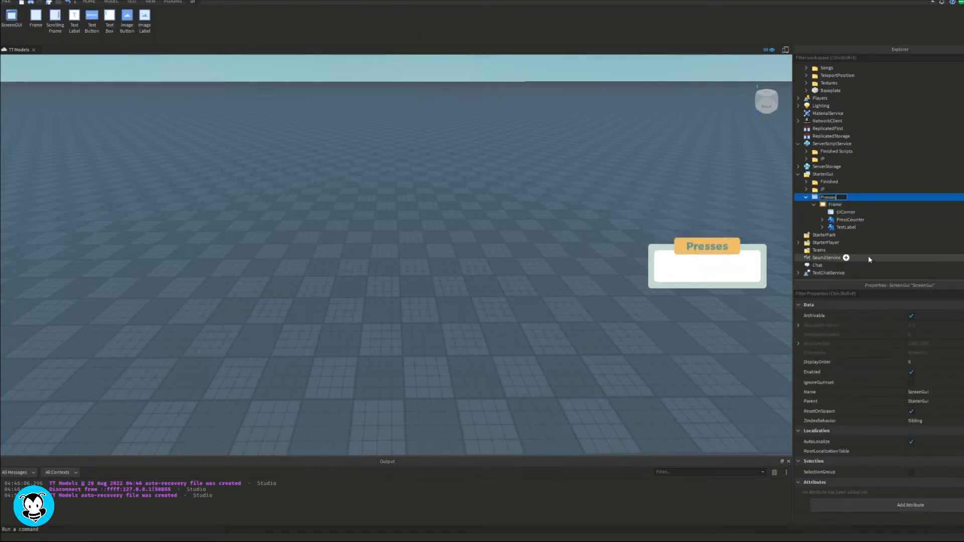
pyautogui.click(855, 136)
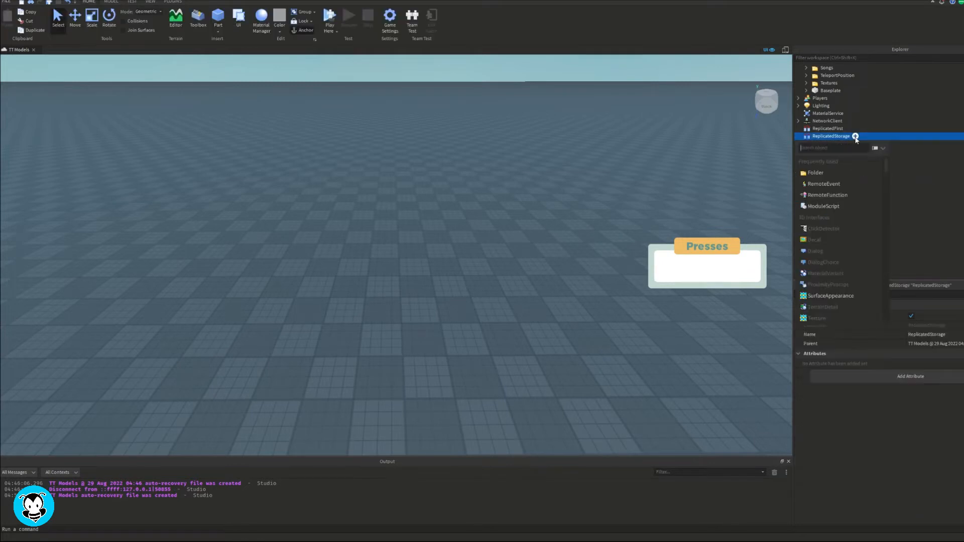
pyautogui.click(824, 185)
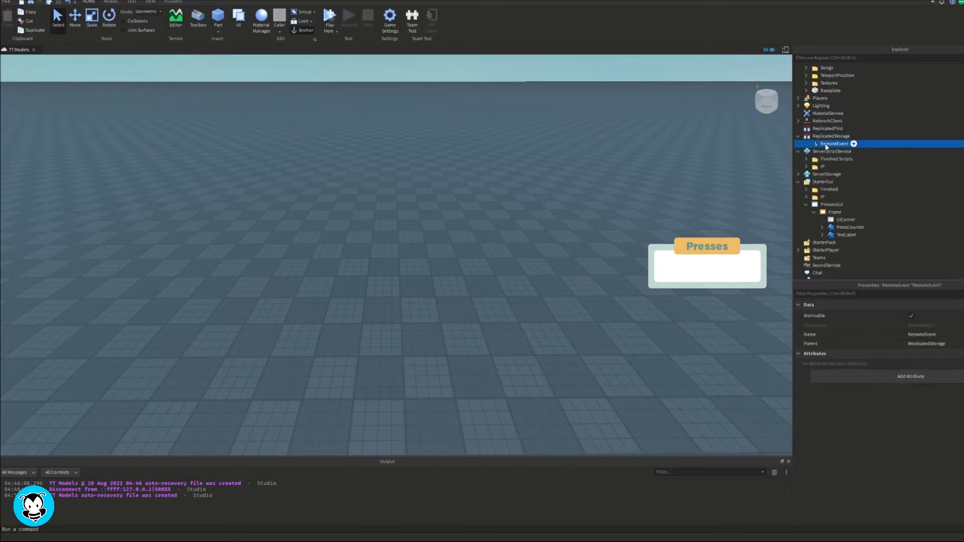
pyautogui.rightClick(826, 144)
pyautogui.click(868, 203)
pyautogui.write('P')
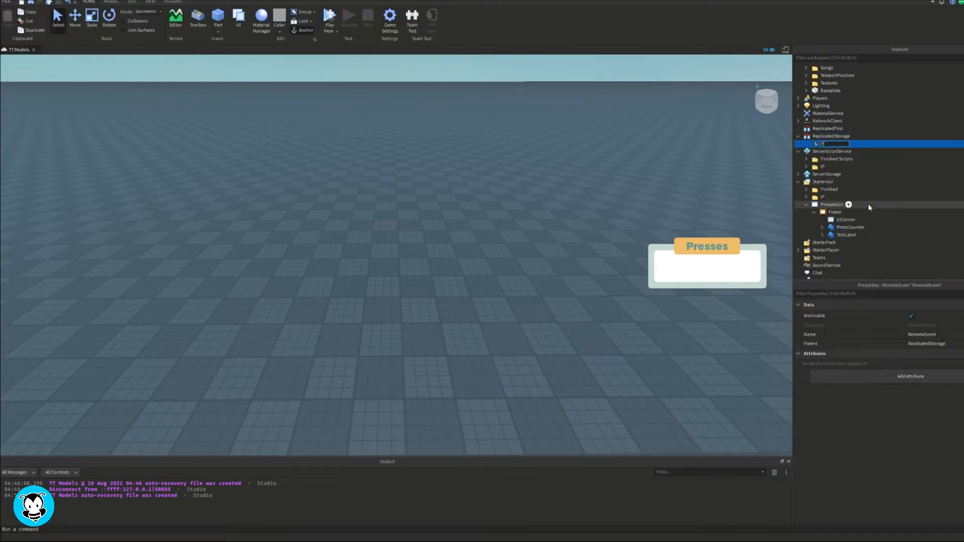
pyautogui.write('ressesRE')
pyautogui.press('Return')
# Insert a new Script into ServerScriptService
pyautogui.click(857, 151)
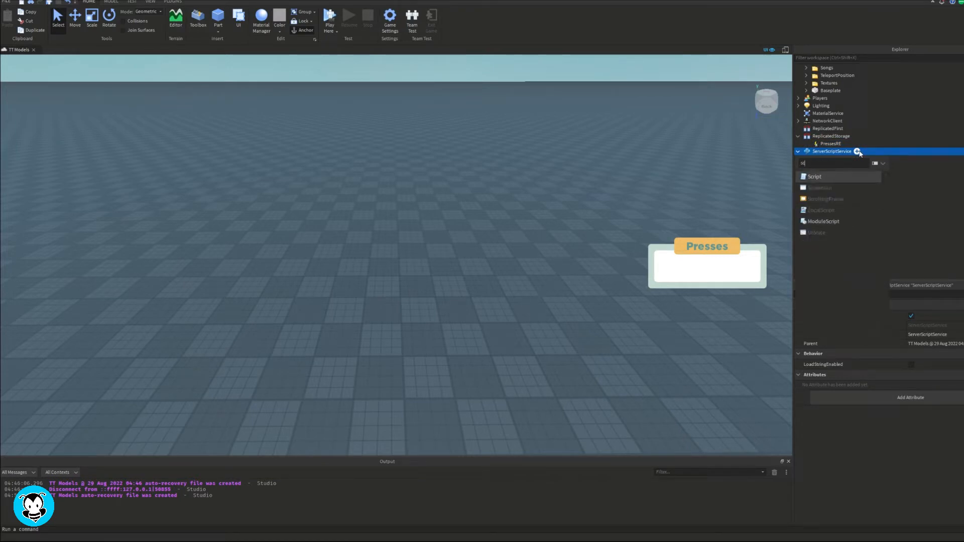
pyautogui.click(813, 187)
# Write a PlayerAdded handler creating a leaderstats folder named and parented to the player
pyautogui.hotkey('ctrl', 'a')
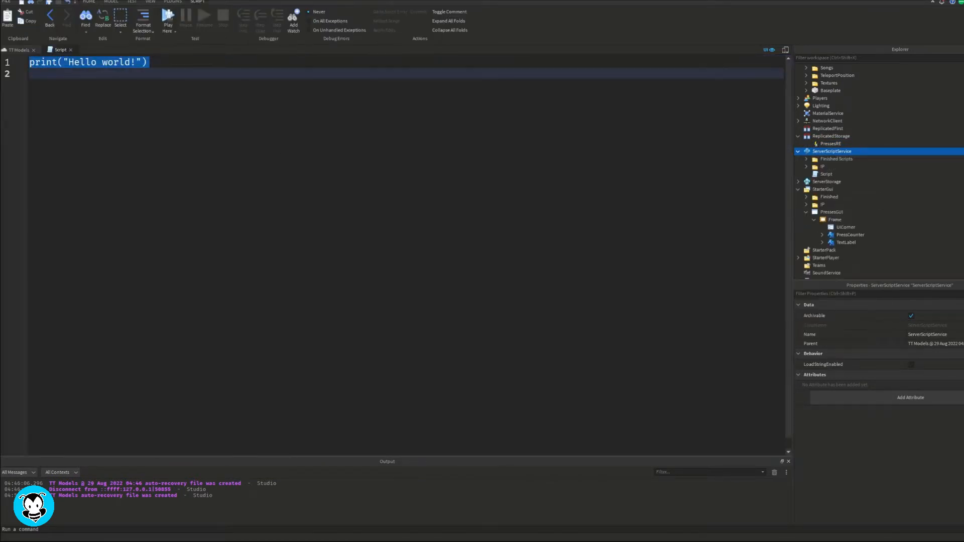
pyautogui.press('BackSpace')
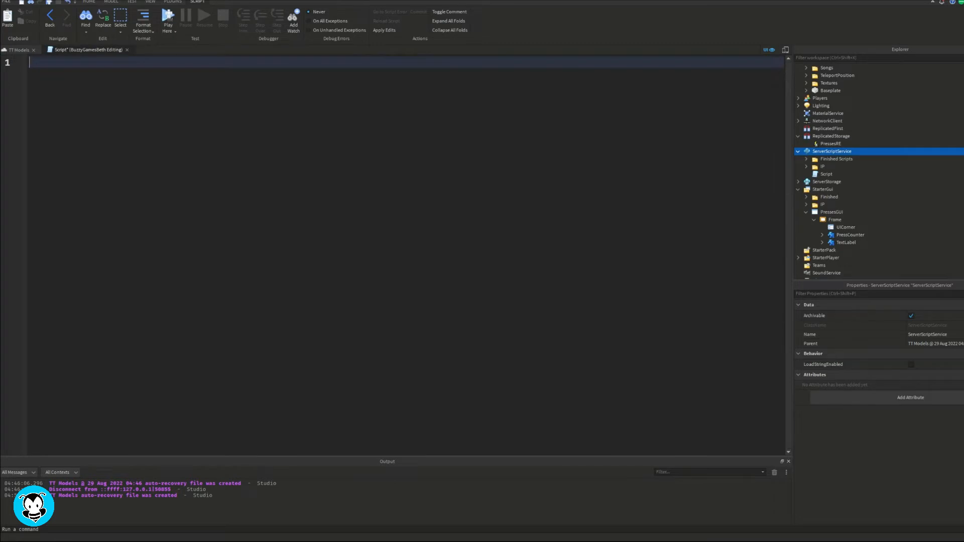
pyautogui.write('ga')
pyautogui.write('me.Players.PlayerAdded:Connect(function')
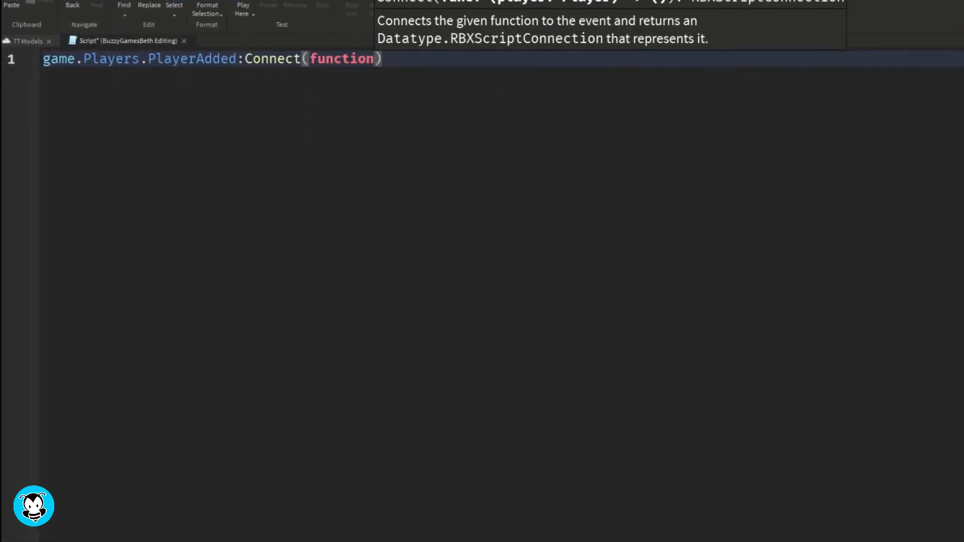
pyautogui.write('(player)')
pyautogui.press('Return')
pyautogui.write('local leaderstats')
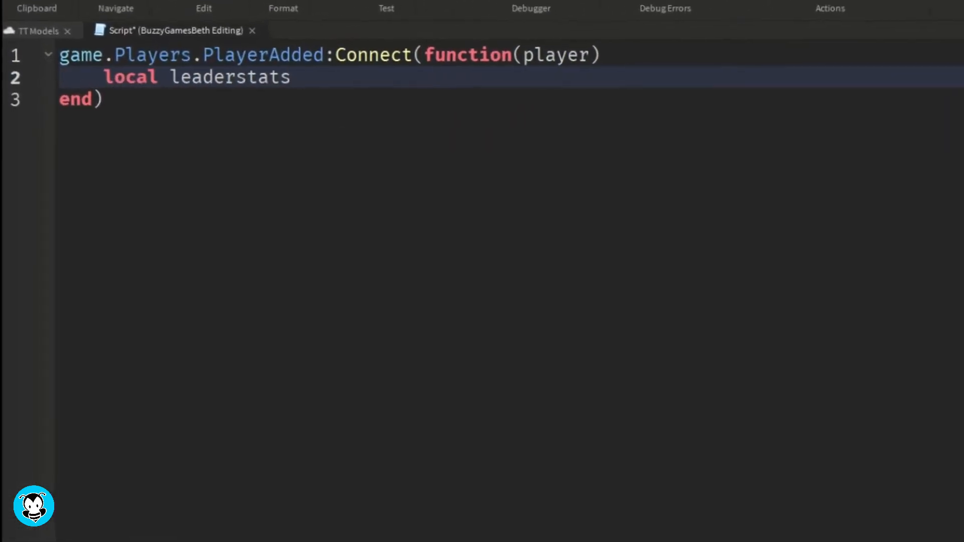
pyautogui.write(' = Instance.new("Folder")')
pyautogui.press('Return')
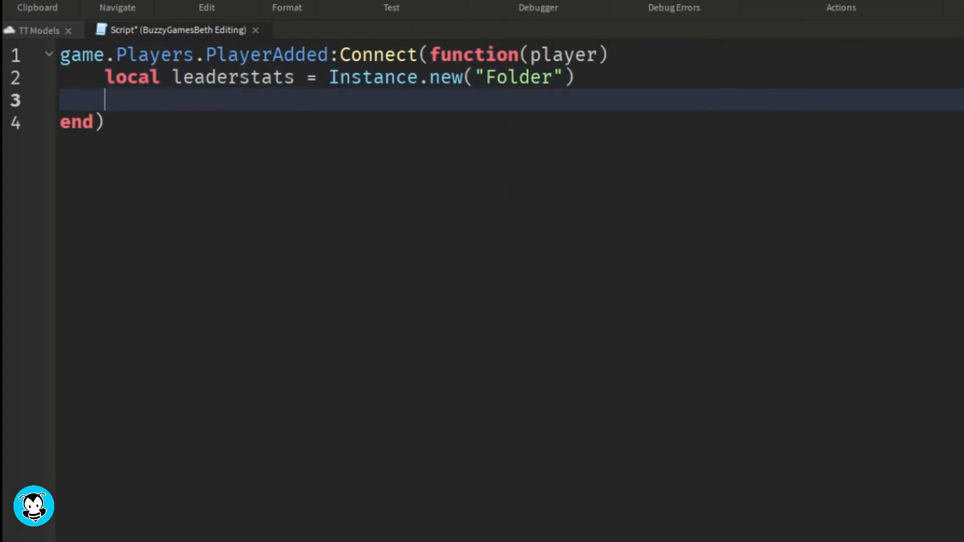
pyautogui.write('leaderstats.n')
pyautogui.press('Tab')
pyautogui.write('= "leader')
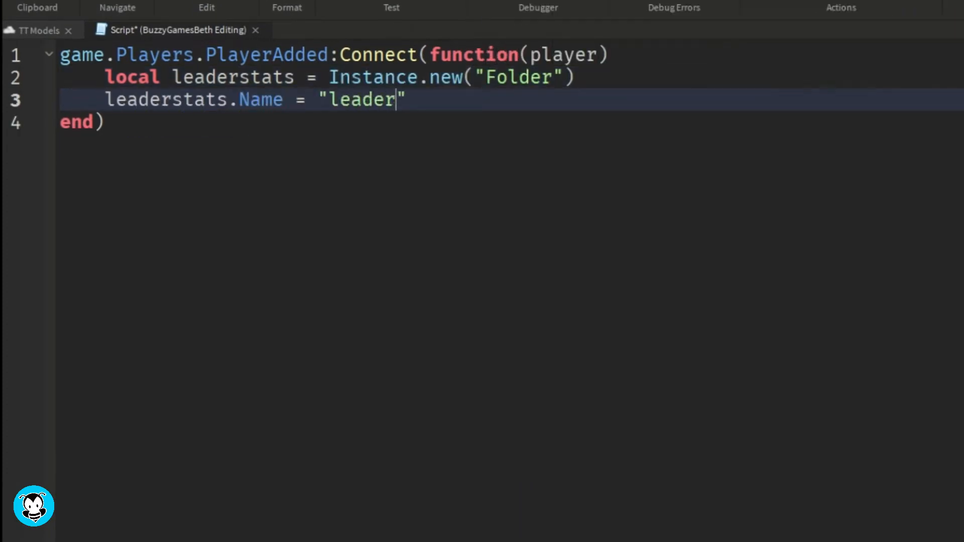
pyautogui.write('stats"')
pyautogui.press('Return')
pyautogui.write('leaderstats.')
pyautogui.press('Tab')
pyautogui.write('= player')
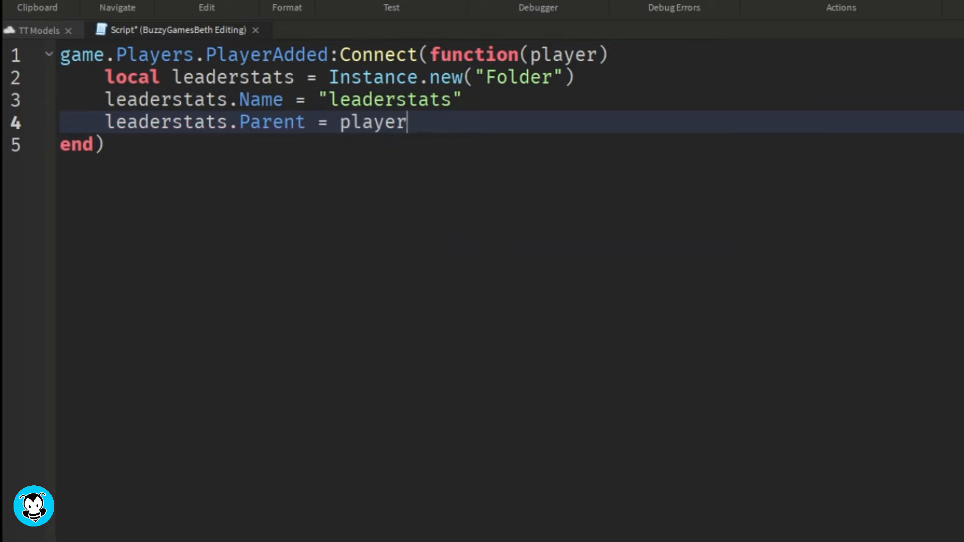
# Create a Presses NumberValue with Value 0 parented to the leaderstats folder
pyautogui.press('Return')
pyautogui.press('Return')
pyautogui.write('local points = Instance.')
pyautogui.press('Tab')
pyautogui.write('("Num')
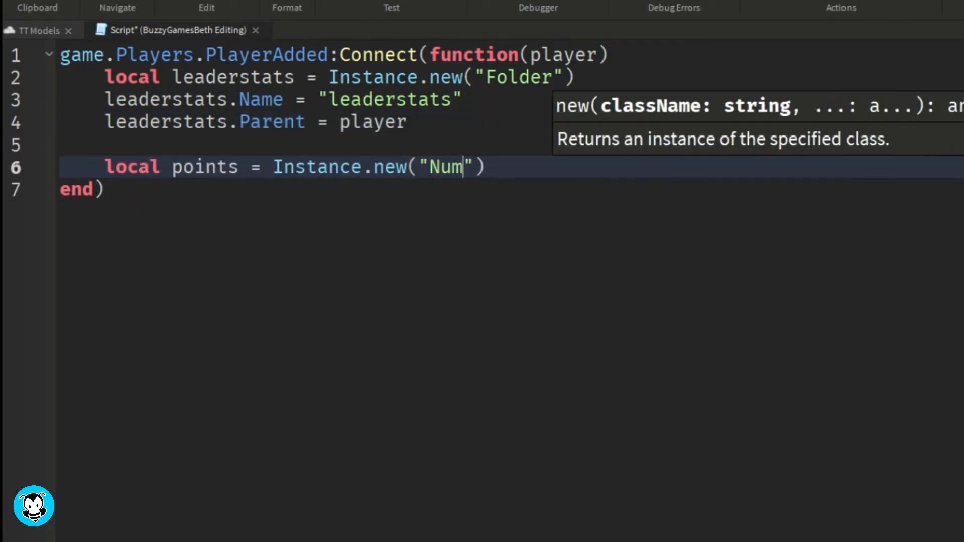
pyautogui.write('berValue")')
pyautogui.press('Return')
pyautogui.write('.Name = "Presses')
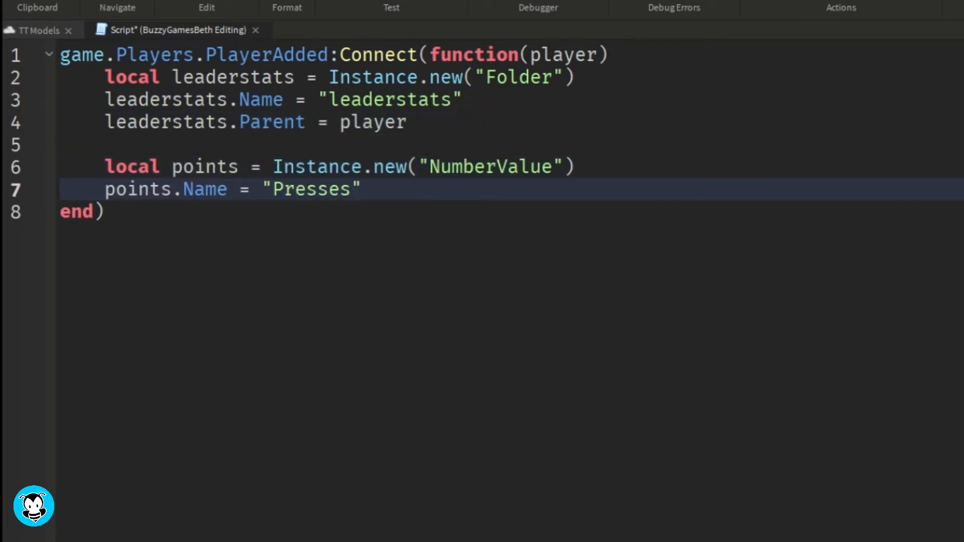
pyautogui.press('Return')
pyautogui.write('points.Value = 0')
pyautogui.press('Return')
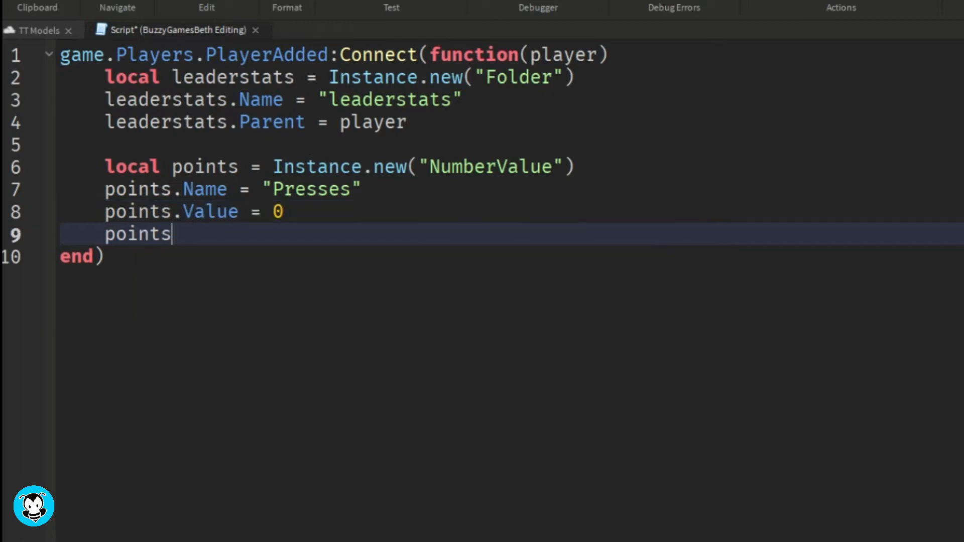
pyautogui.write('.Parent = leaderstats')
pyautogui.press('Down')
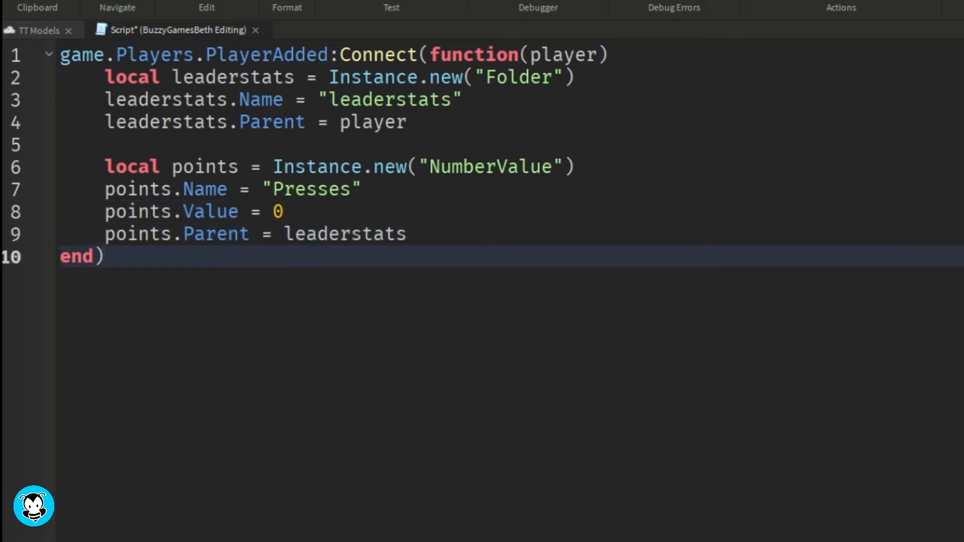
pyautogui.click(47, 58)
# Declare local pressRE = game.ReplicatedStorage:WaitForChild("PressesRE") at the top of the script
pyautogui.press('Return')
pyautogui.press('Up')
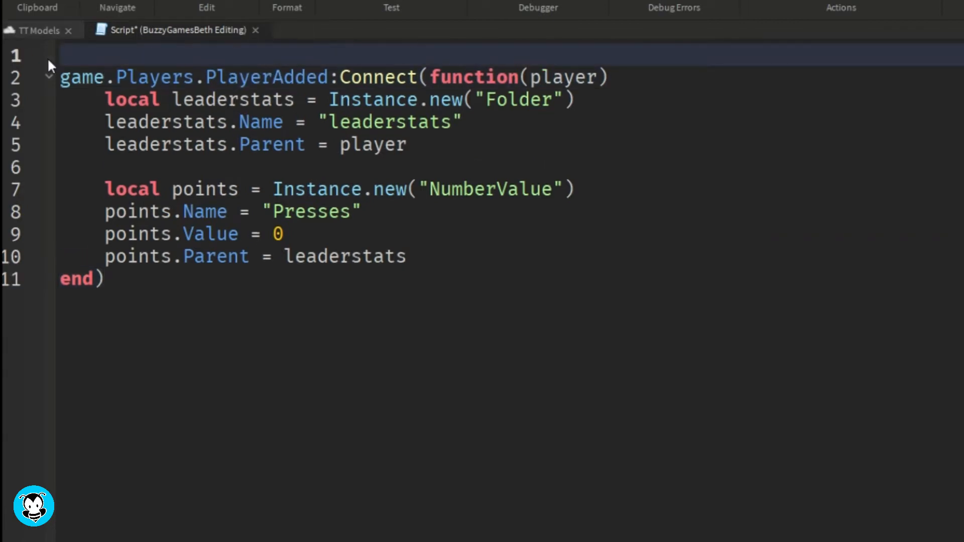
pyautogui.press('Return')
pyautogui.press('Up')
pyautogui.write('local pressRE = game.rep')
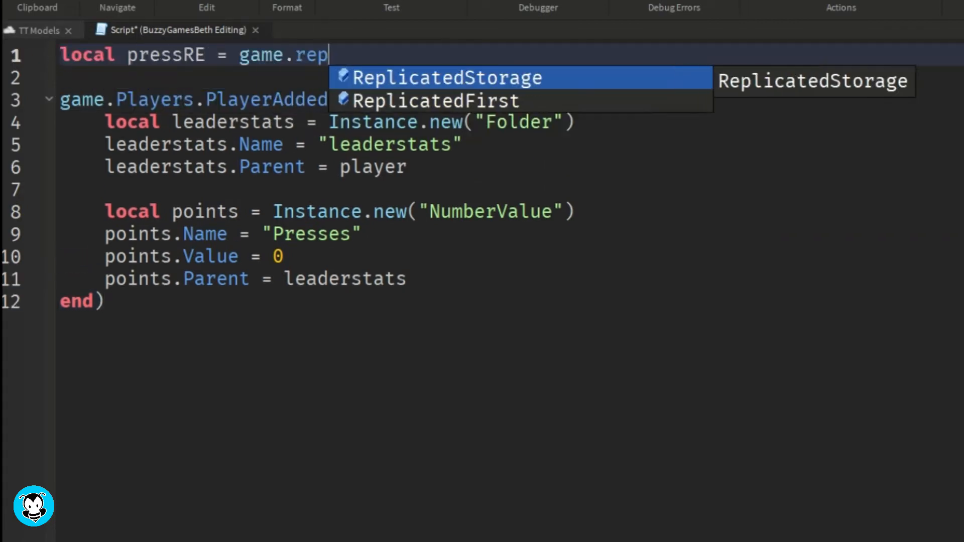
pyautogui.press('Tab')
pyautogui.write(':WA')
pyautogui.press('Tab')
pyautogui.write('("')
pyautogui.press('Tab')
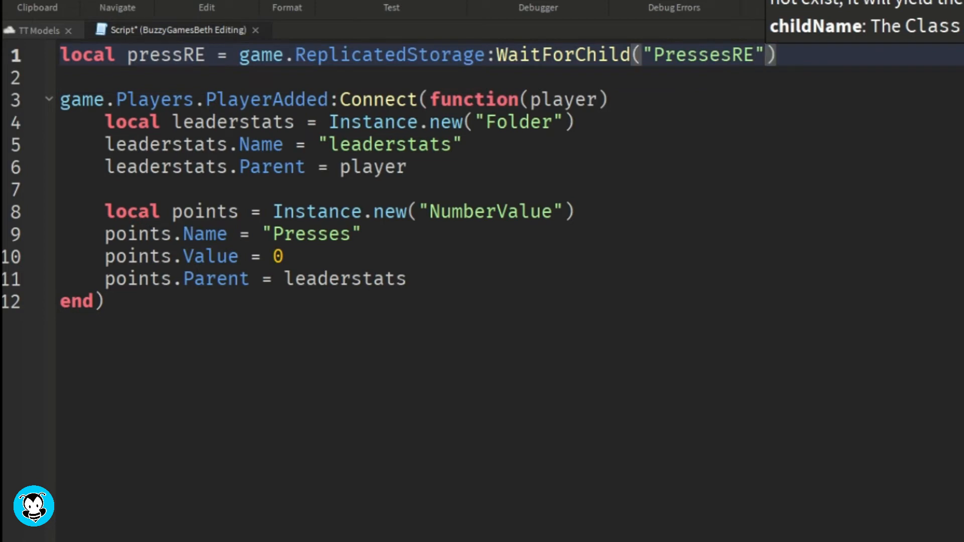
pyautogui.write(')')
pyautogui.press('BackSpace')
pyautogui.press('BackSpace')
pyautogui.press('BackSpace')
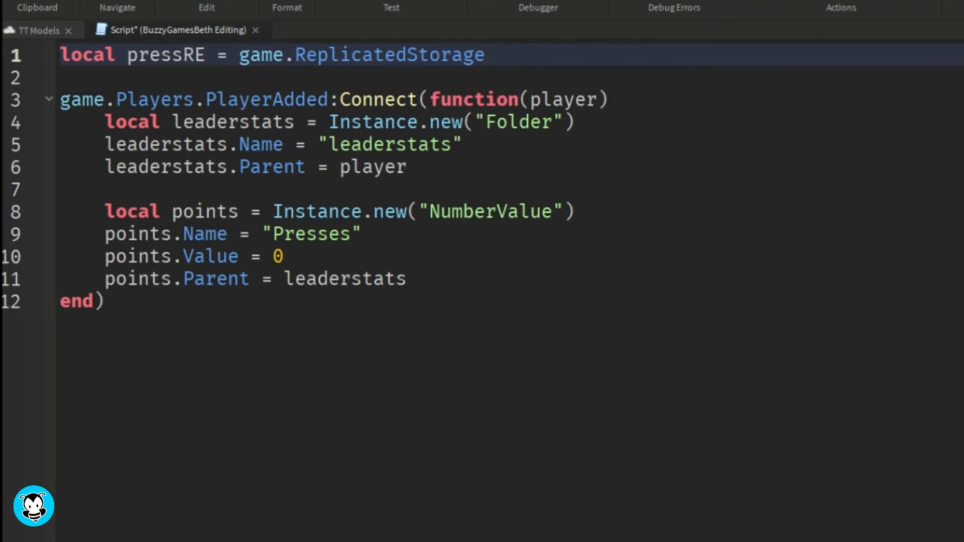
pyautogui.write(':')
pyautogui.press('BackSpace')
pyautogui.write('.pres')
pyautogui.press('Tab')
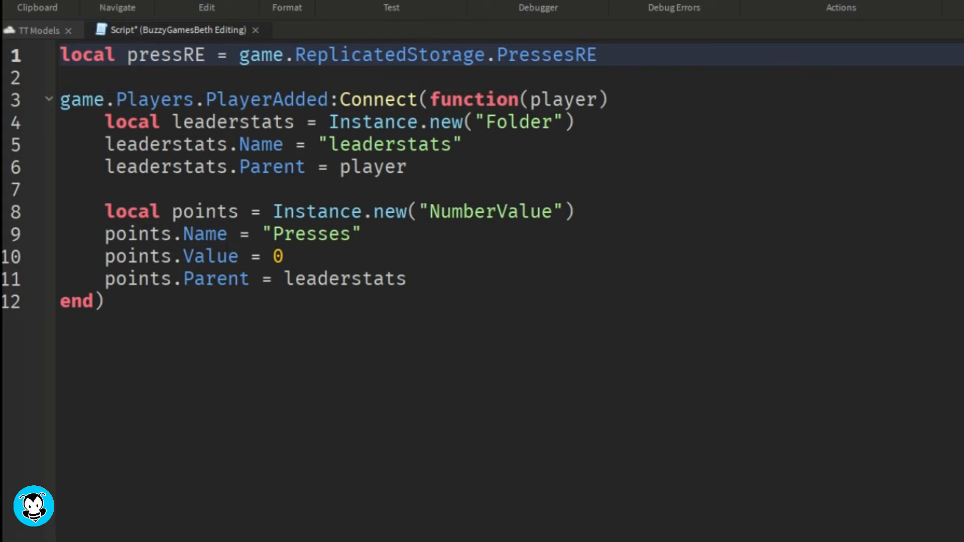
pyautogui.press('BackSpace')
pyautogui.press('BackSpace')
pyautogui.press('BackSpace')
pyautogui.write(':WaitForChild("')
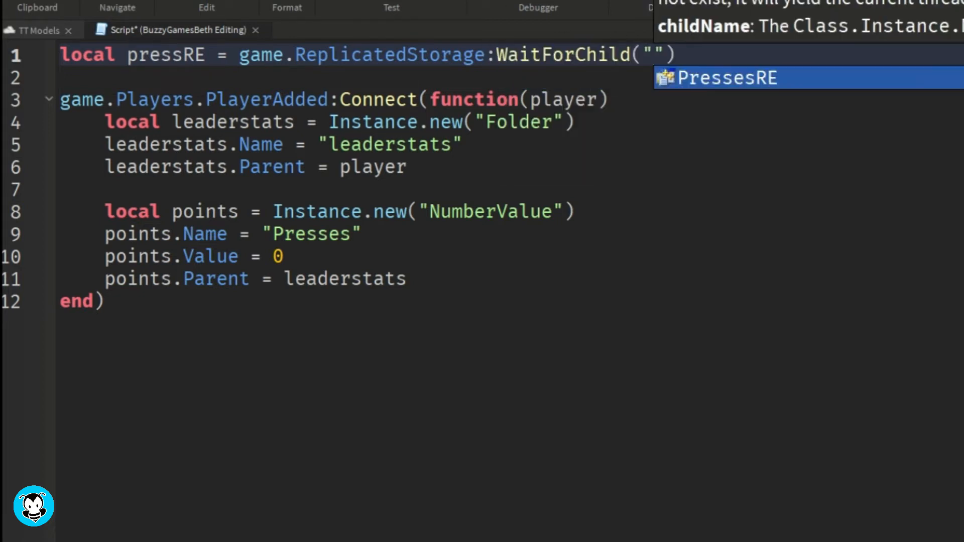
pyautogui.write('PressesRE')
# Connect pressRE.OnServerEvent to add 1 to player.leaderstats.Presses.Value
pyautogui.hotkey('ctrl', 'End')
pyautogui.press('Return')
pyautogui.press('Return')
pyautogui.write('pressRE')
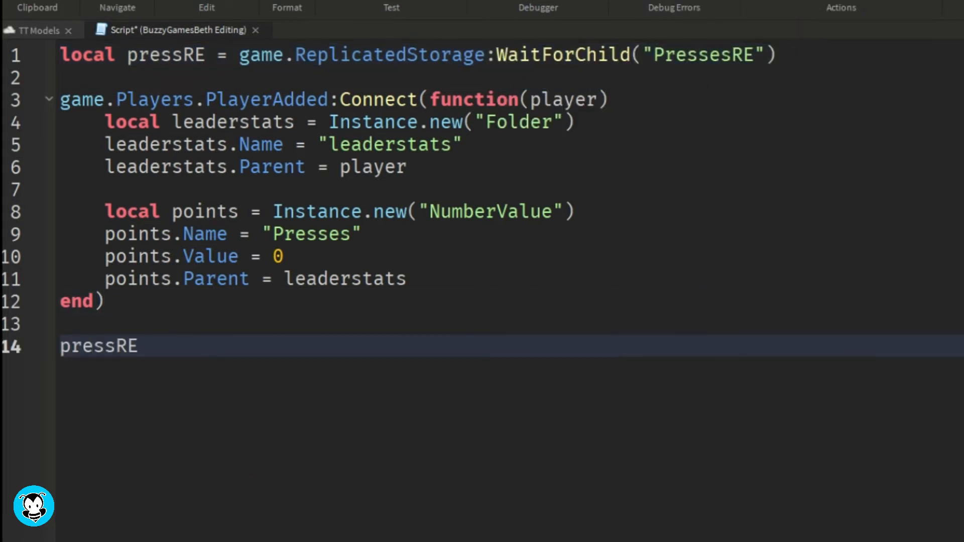
pyautogui.write('.on')
pyautogui.press('Tab')
pyautogui.write(':Connect(function')
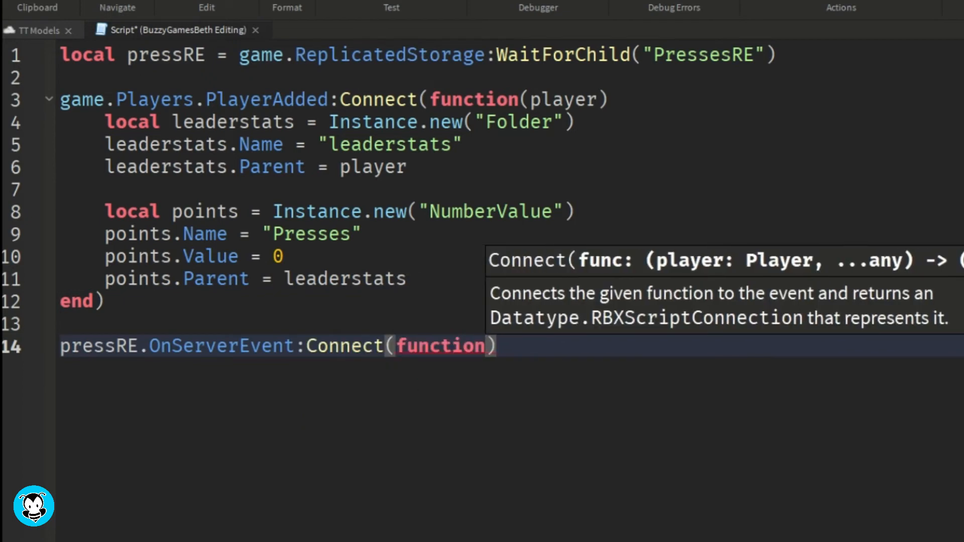
pyautogui.write('(player)')
pyautogui.press('Return')
pyautogui.write('player')
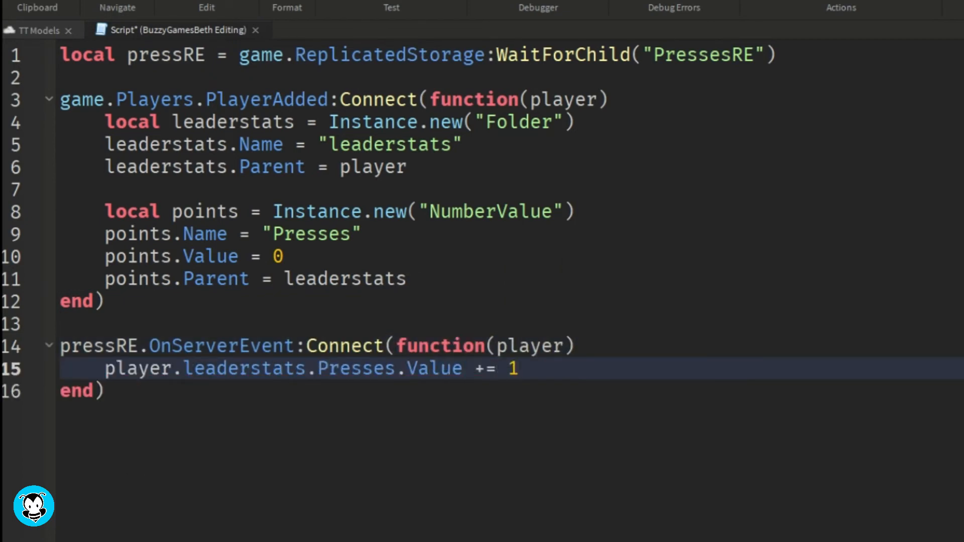
pyautogui.press('Down')
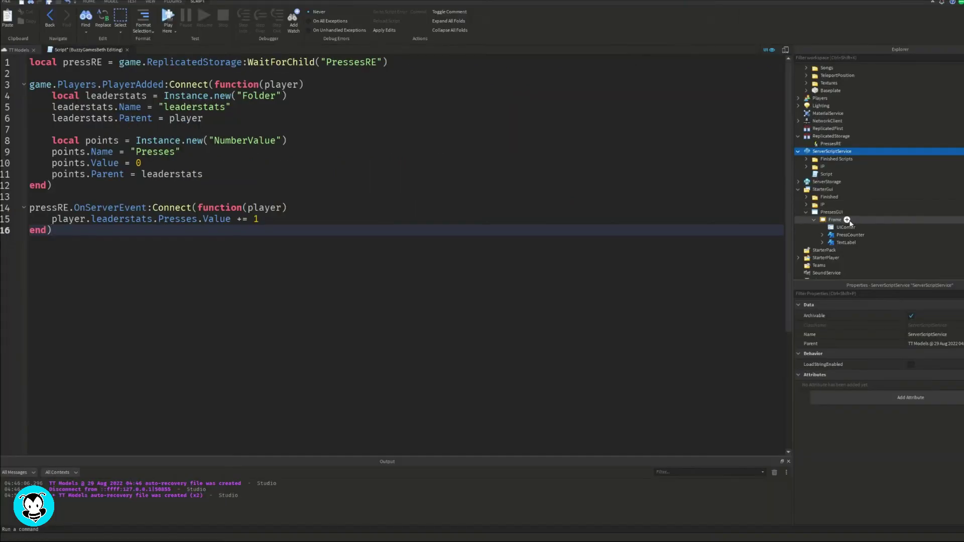
pyautogui.click(846, 221)
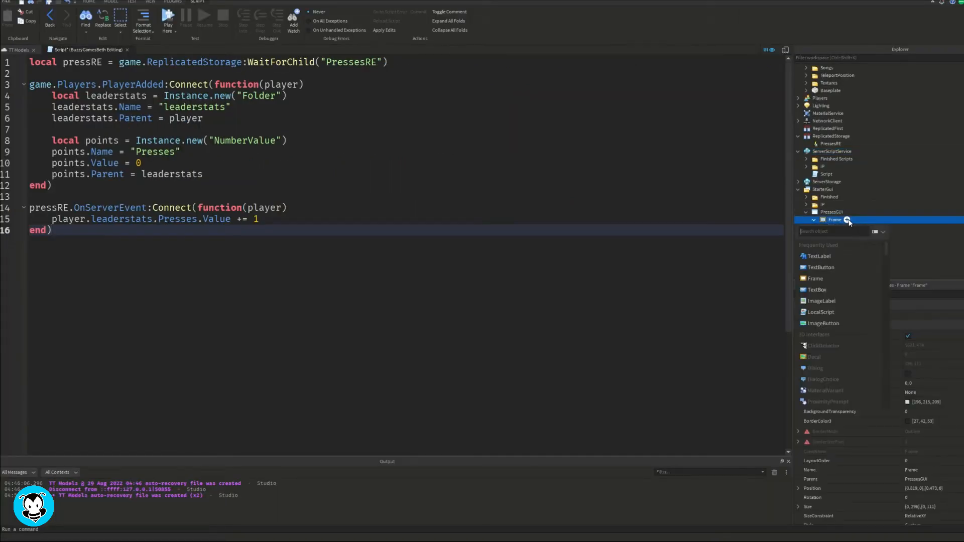
pyautogui.write('loca')
# Insert a LocalScript into the Frame and declare uis as UserInputService
pyautogui.click(820, 245)
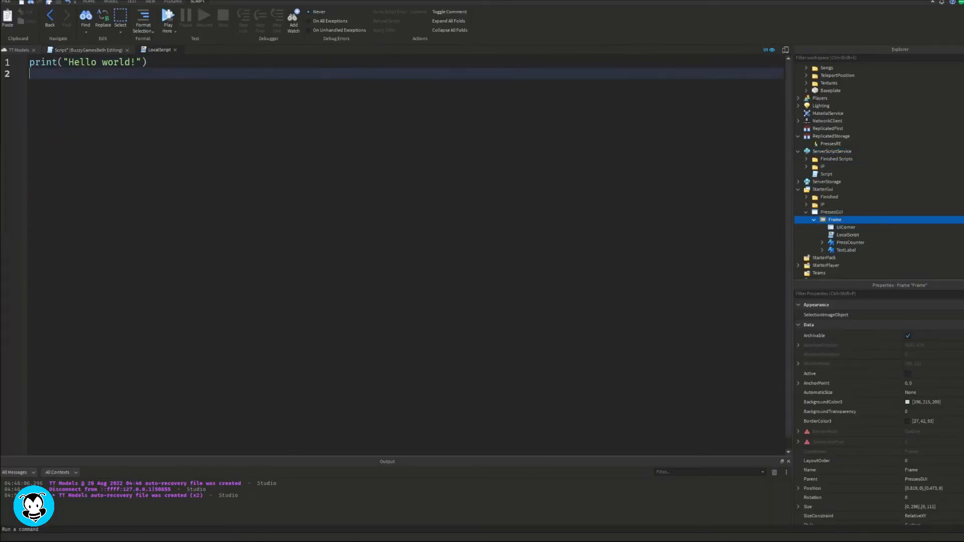
pyautogui.hotkey('ctrl', 'a')
pyautogui.press('BackSpace')
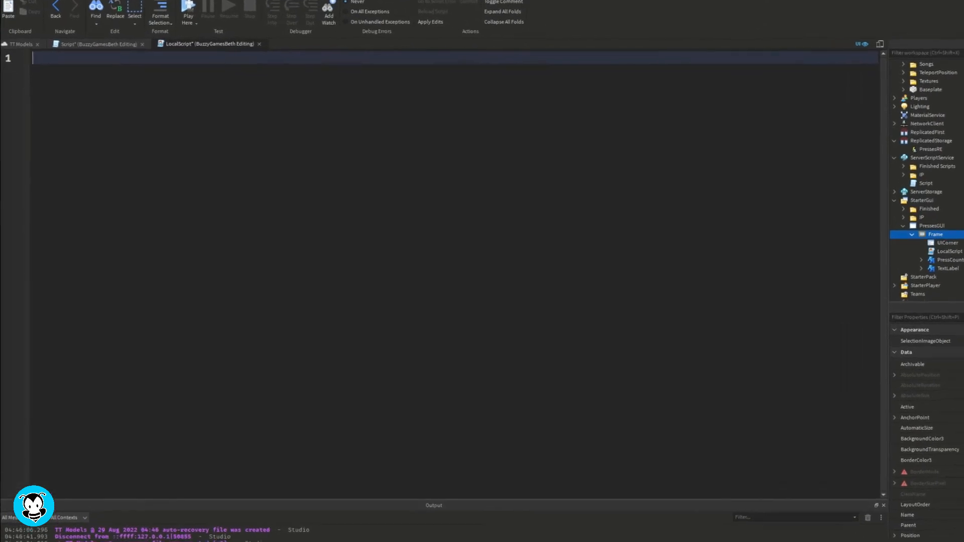
pyautogui.write('local uis =')
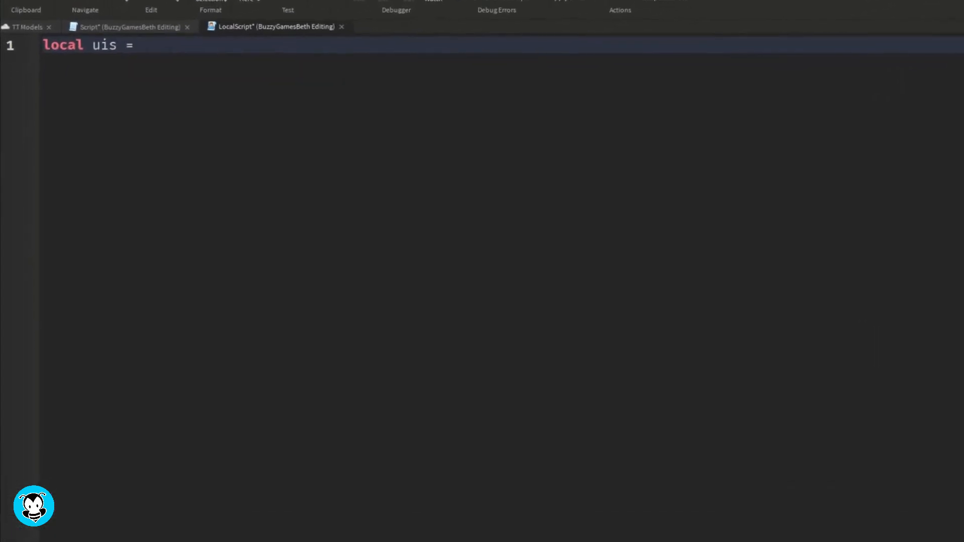
pyautogui.write(' game:GetService("UserInputService')
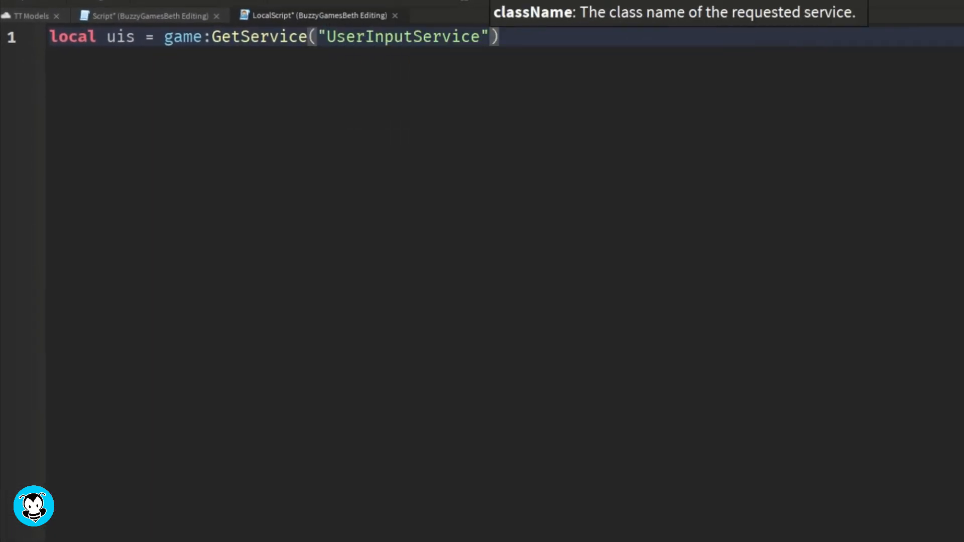
pyautogui.press('Return')
pyautogui.write('local pressRE = ')
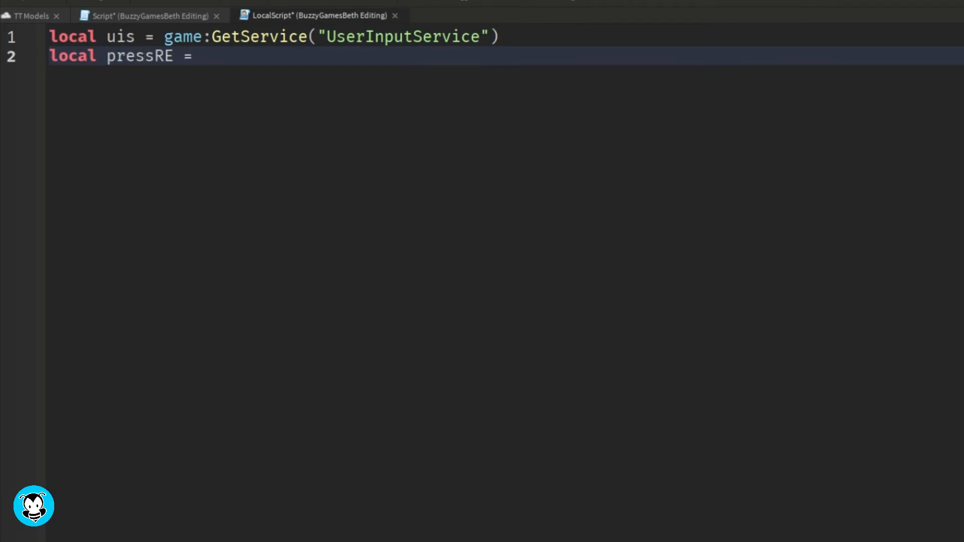
pyautogui.write('game:Ge')
pyautogui.press('BackSpace')
pyautogui.press('BackSpace')
pyautogui.press('BackSpace')
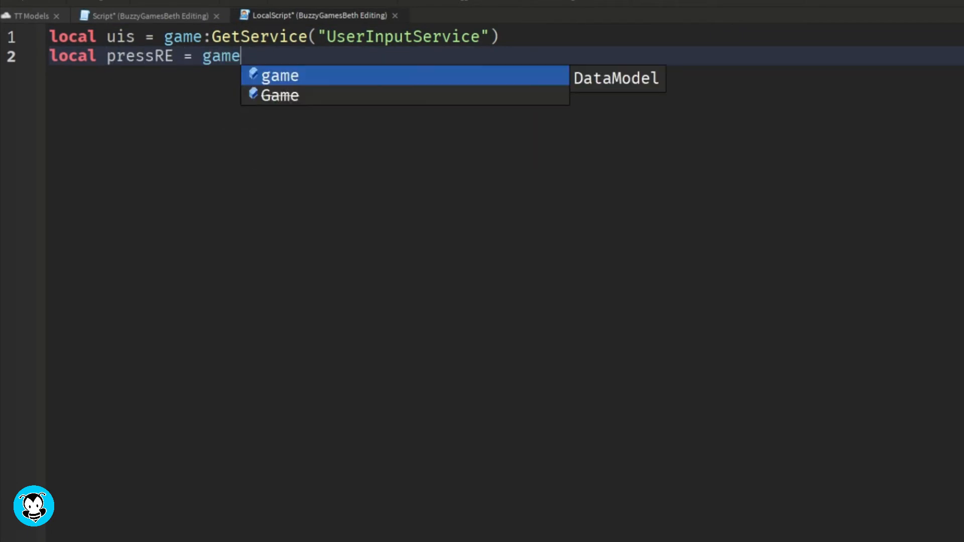
pyautogui.write('.re')
# Declare pressRE via WaitForChild("PressesRE"), frame = script.Parent and open = false
pyautogui.press('Tab')
pyautogui.write(':')
pyautogui.press('Tab')
pyautogui.write('("Res')
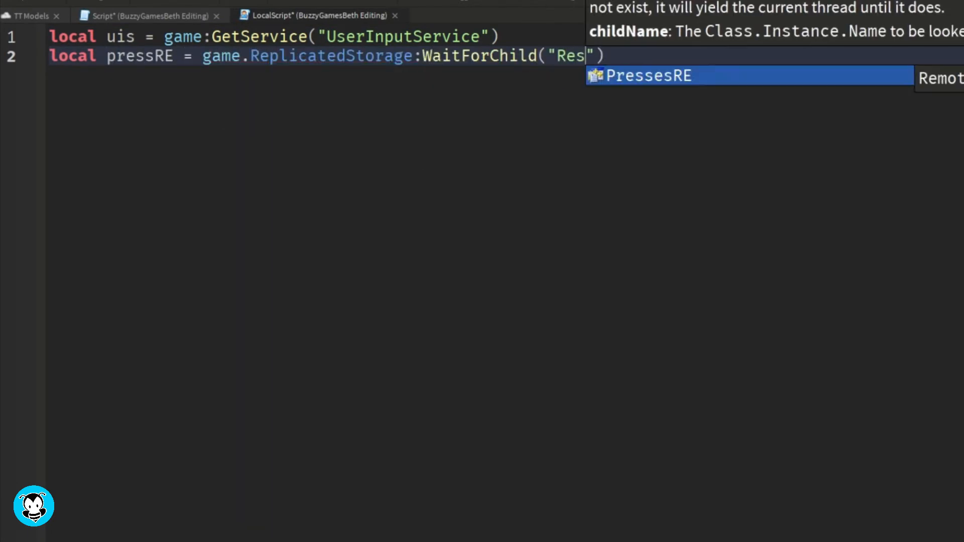
pyautogui.press('BackSpace')
pyautogui.press('BackSpace')
pyautogui.press('BackSpace')
pyautogui.write('PRe')
pyautogui.press('Tab')
pyautogui.press('Return')
pyautogui.write('local frame')
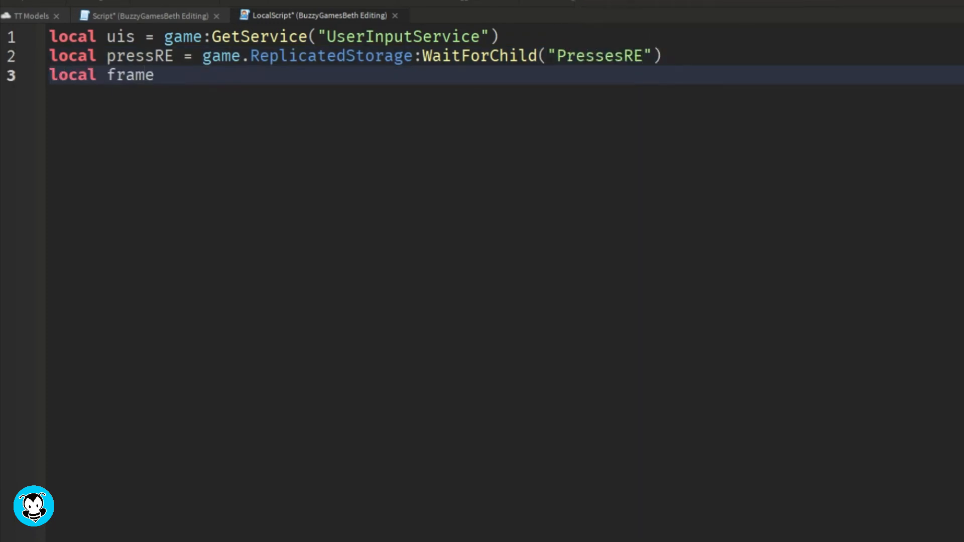
pyautogui.write(' = script.Parent')
pyautogui.press('Return')
pyautogui.write('local open = fal')
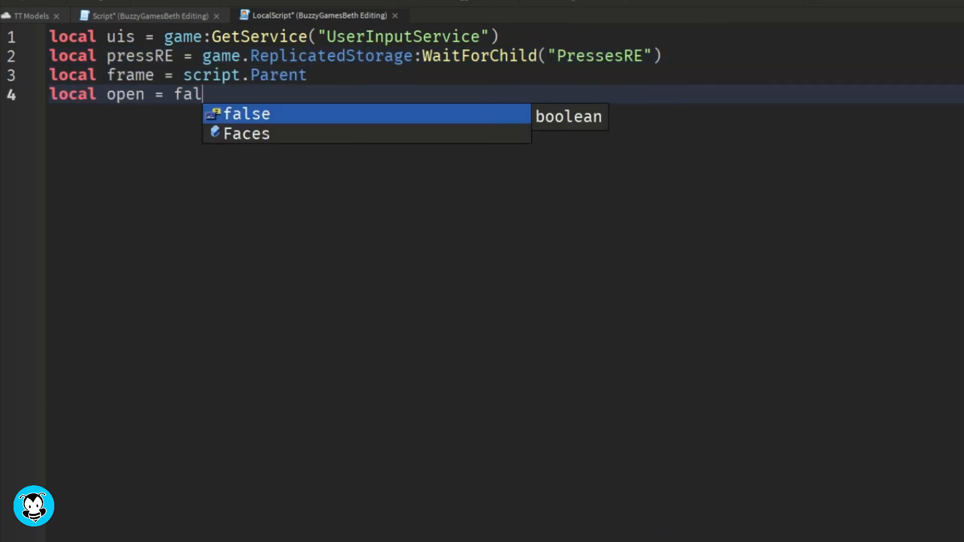
# Connect uis.InputBegan so pressing T while closed sets open true and shows the frame
pyautogui.press('Tab')
pyautogui.press('Return')
pyautogui.press('Return')
pyautogui.write('uis.InputBegan:Connect(function')
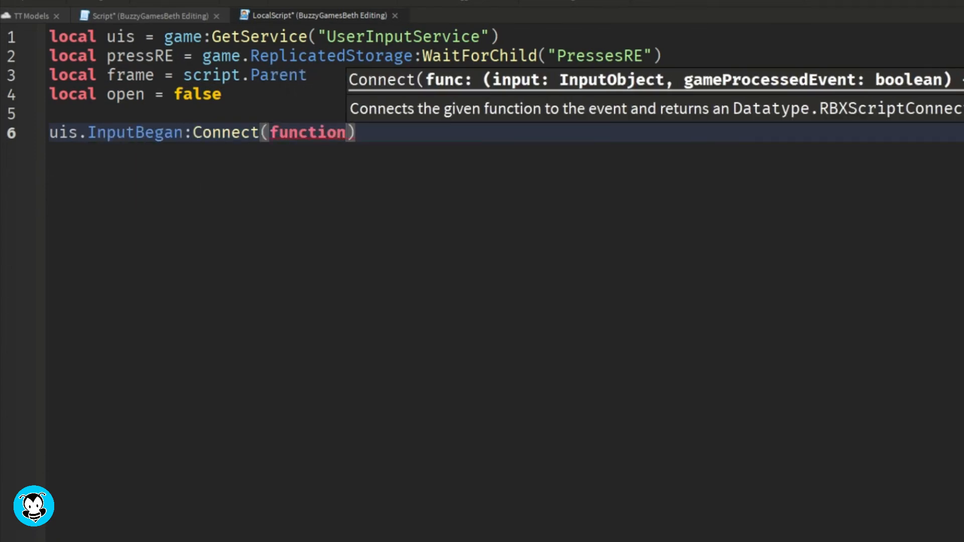
pyautogui.write('(input, player)')
pyautogui.press('Return')
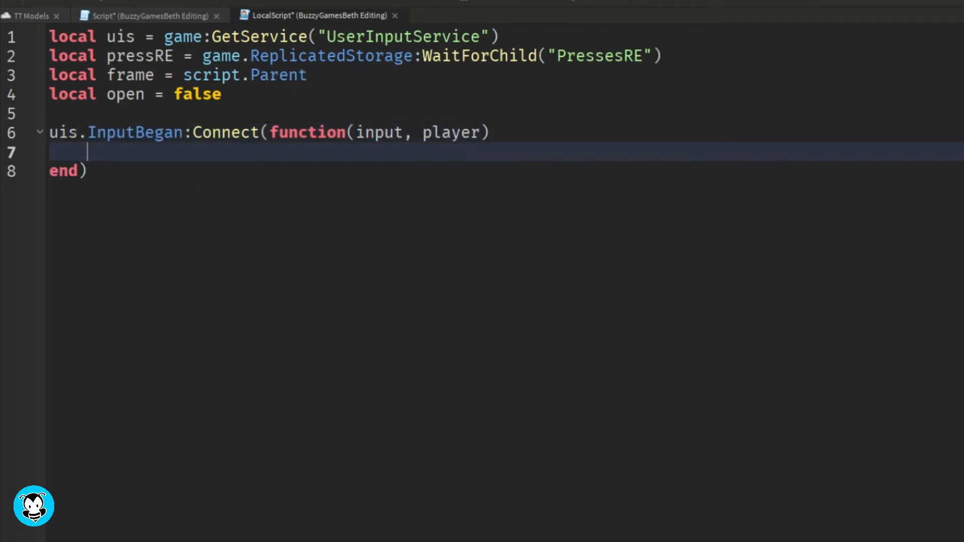
pyautogui.write('if input.')
pyautogui.press('Tab')
pyautogui.write('== e')
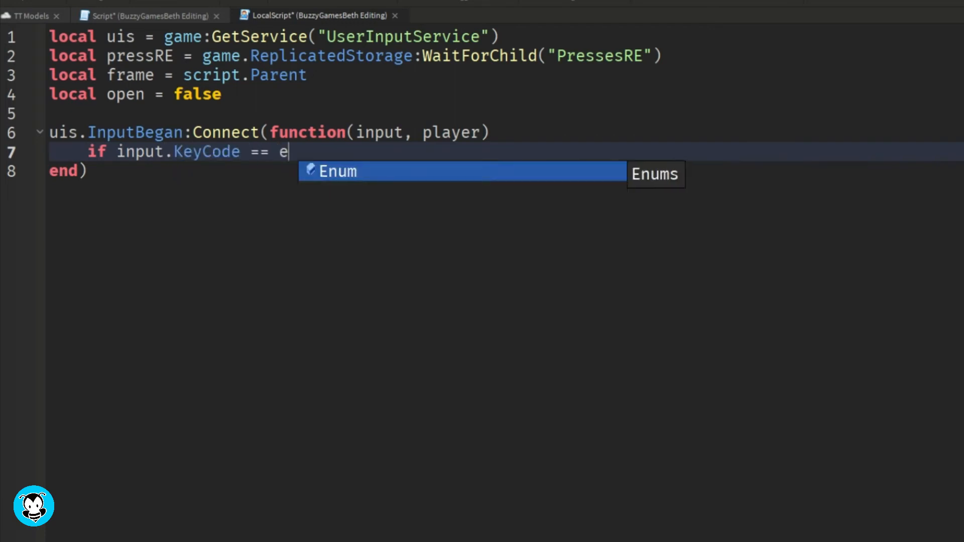
pyautogui.press('Tab')
pyautogui.write('.e')
pyautogui.press('Tab')
pyautogui.write('.')
pyautogui.press('Tab')
pyautogui.write('and op')
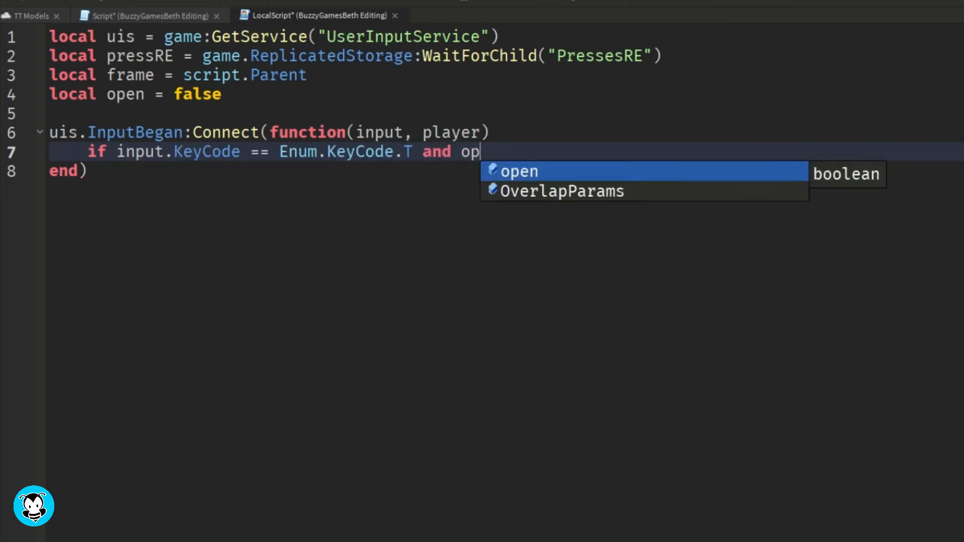
pyautogui.press('Tab')
pyautogui.write('== false then')
pyautogui.press('Return')
pyautogui.write('open = tru')
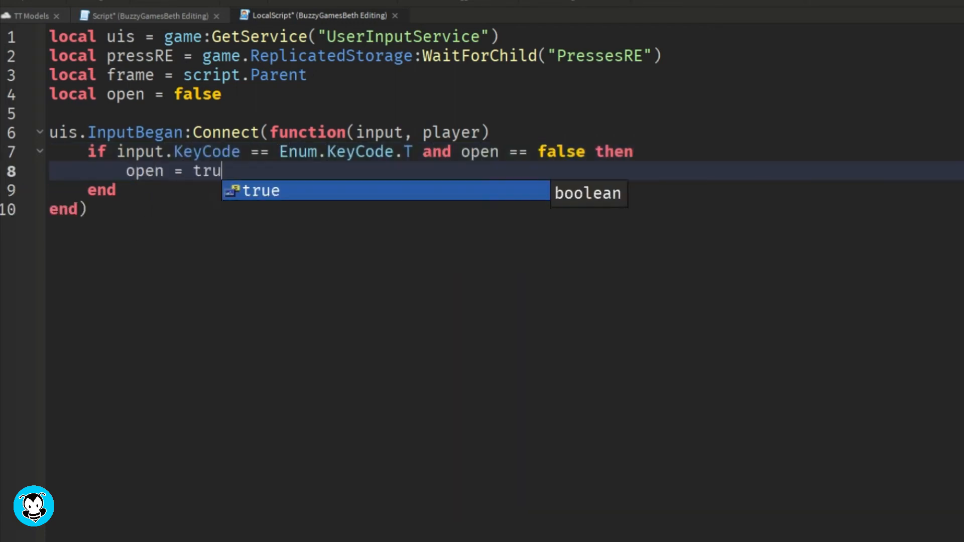
pyautogui.press('Tab')
pyautogui.press('Return')
pyautogui.write('frame.v')
pyautogui.press('Tab')
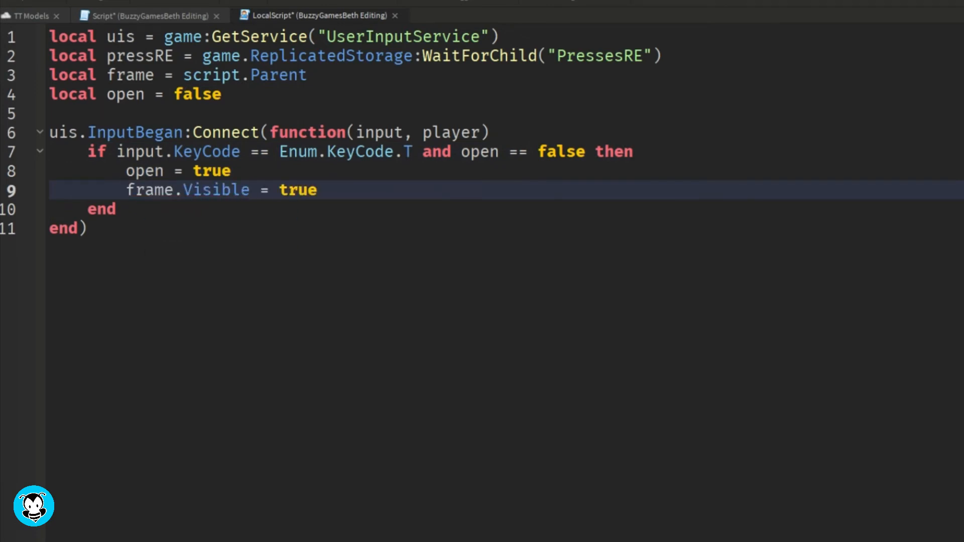
pyautogui.press('Return')
pyautogui.write('elseif')
# Add an elseif with the copied T-key condition checking open == true
pyautogui.press('Return')
pyautogui.moveTo(595, 152); pyautogui.dragTo(88, 151)
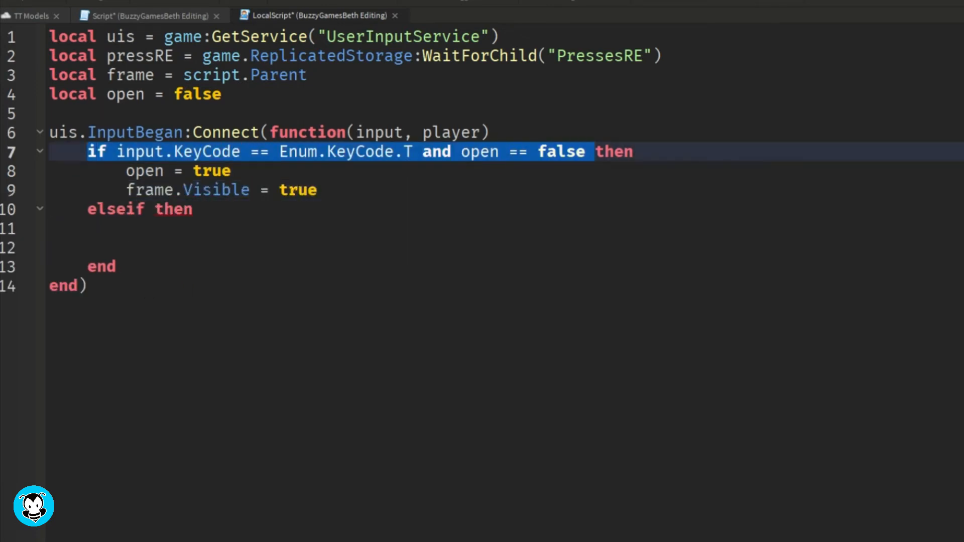
pyautogui.hotkey('ctrl', 'c')
pyautogui.click(150, 209)
pyautogui.hotkey('ctrl', 'v')
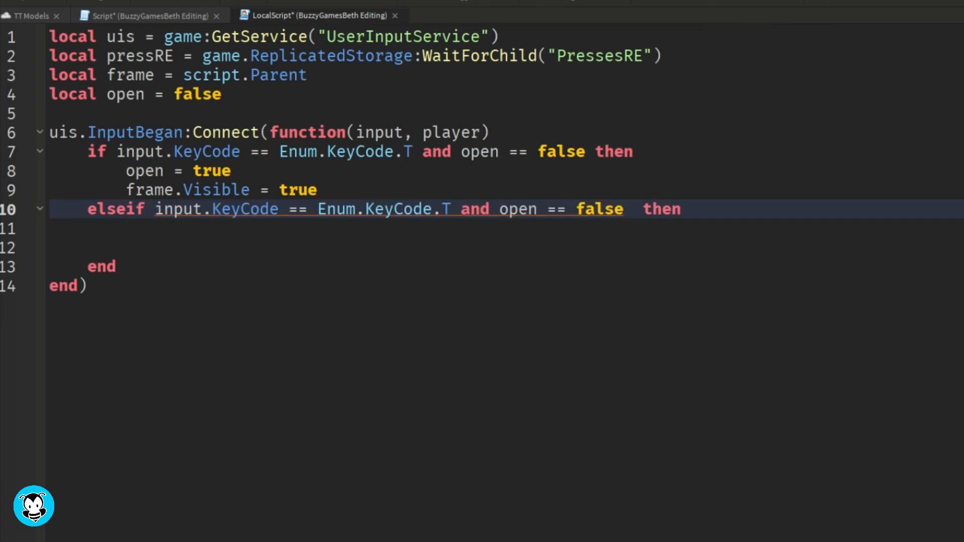
pyautogui.press('BackSpace')
pyautogui.press('Left')
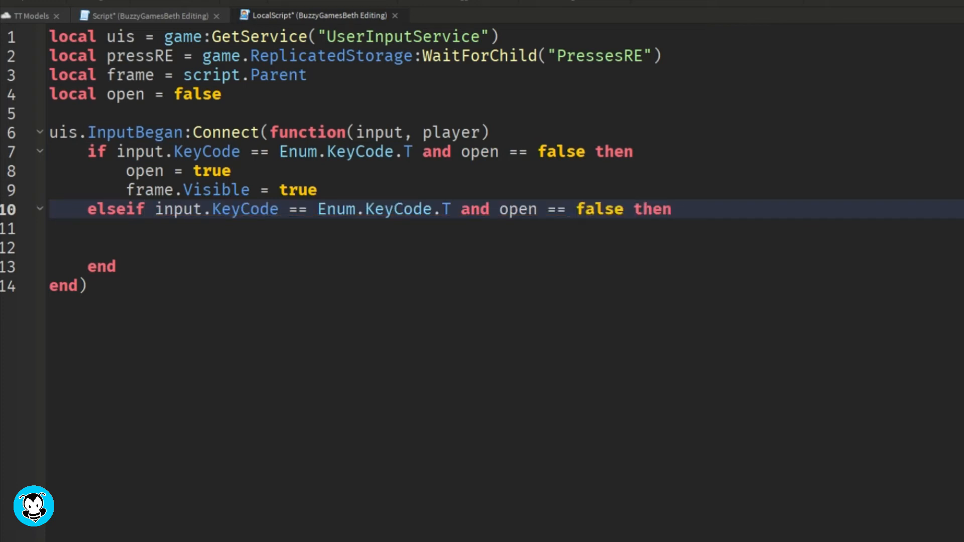
pyautogui.press('BackSpace')
pyautogui.press('BackSpace')
pyautogui.press('BackSpace')
pyautogui.write('true')
# In the elseif branch set open = false and frame.Visible = false
pyautogui.press('Return')
pyautogui.write('open')
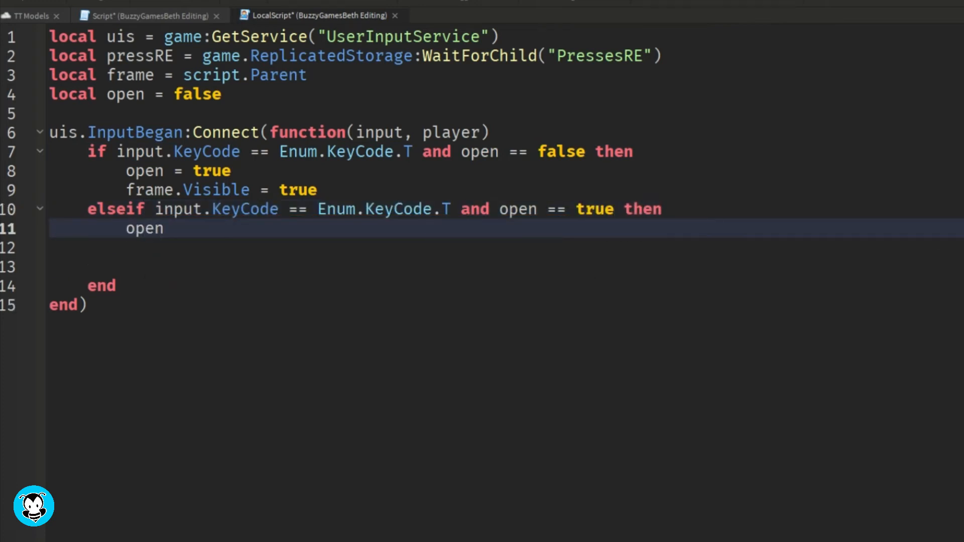
pyautogui.write(' = false')
pyautogui.press('Return')
pyautogui.write('frame.s')
pyautogui.press('Tab')
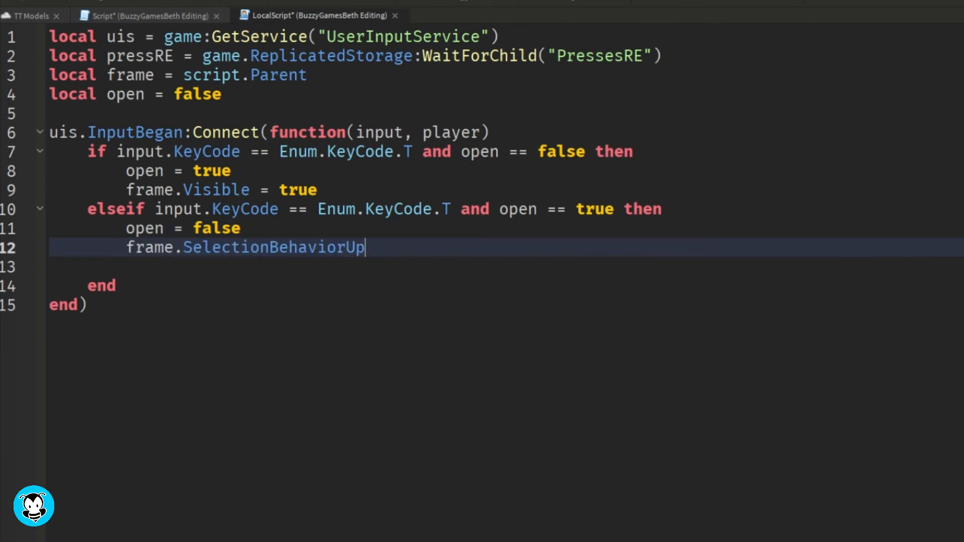
pyautogui.press('BackSpace')
pyautogui.press('BackSpace')
pyautogui.press('BackSpace')
pyautogui.press('BackSpace')
pyautogui.press('BackSpace')
pyautogui.press('BackSpace')
pyautogui.write('vis')
pyautogui.press('Tab')
pyautogui.write('= false')
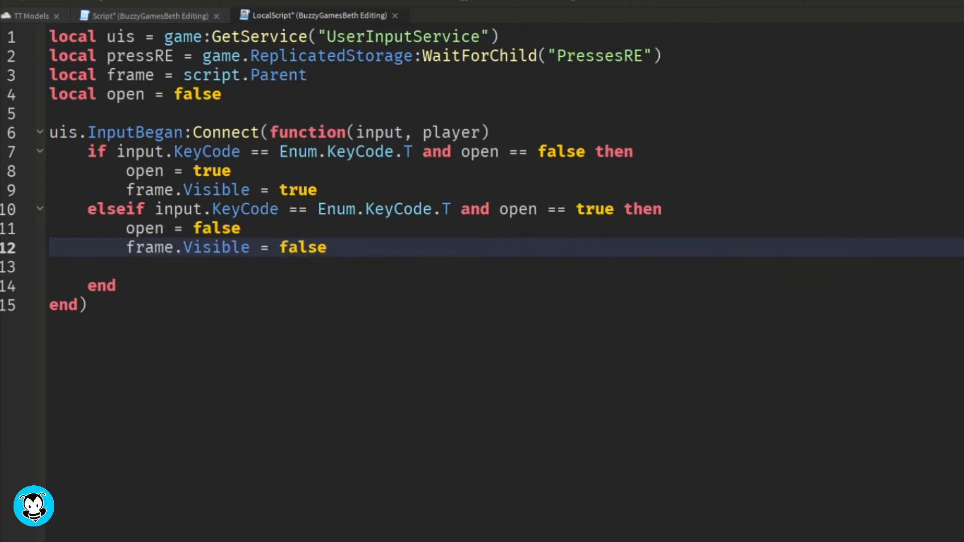
pyautogui.press('Return')
pyautogui.press('BackSpace')
pyautogui.press('Down')
pyautogui.press('Return')
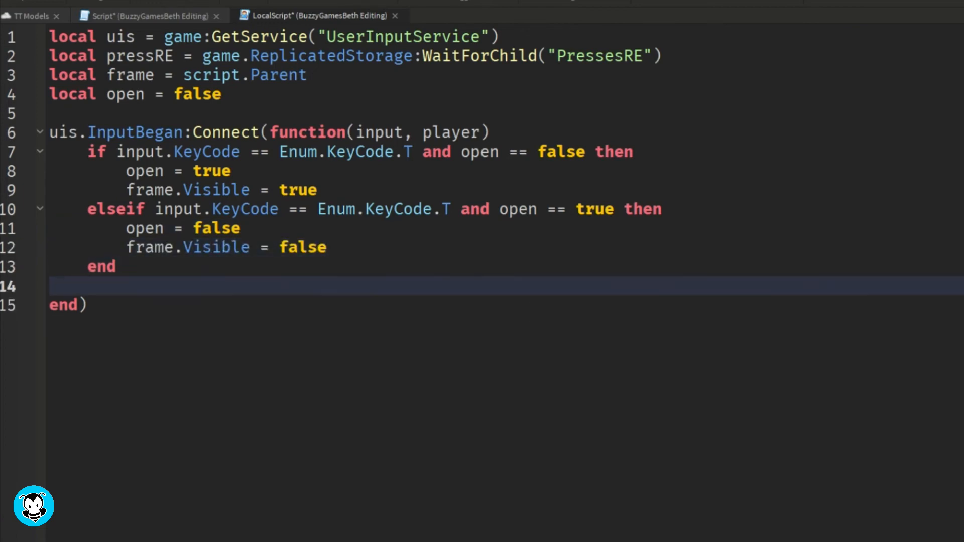
pyautogui.press('Return')
pyautogui.press('BackSpace')
# Add an if block firing pressRE:FireServer() when End is pressed and open == true
pyautogui.press('Return')
pyautogui.write('input')
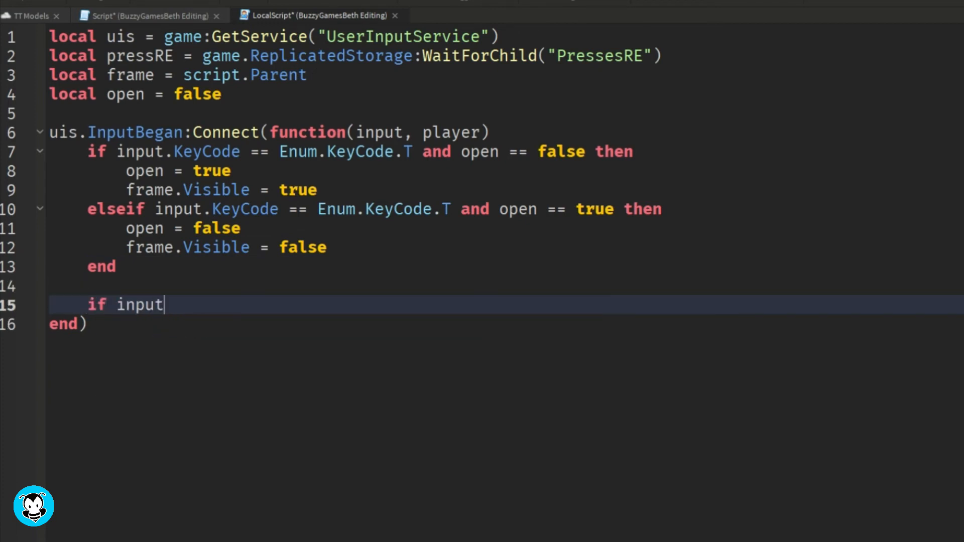
pyautogui.write('.KeyCode == enu')
pyautogui.press('Tab')
pyautogui.write('.KeyCode')
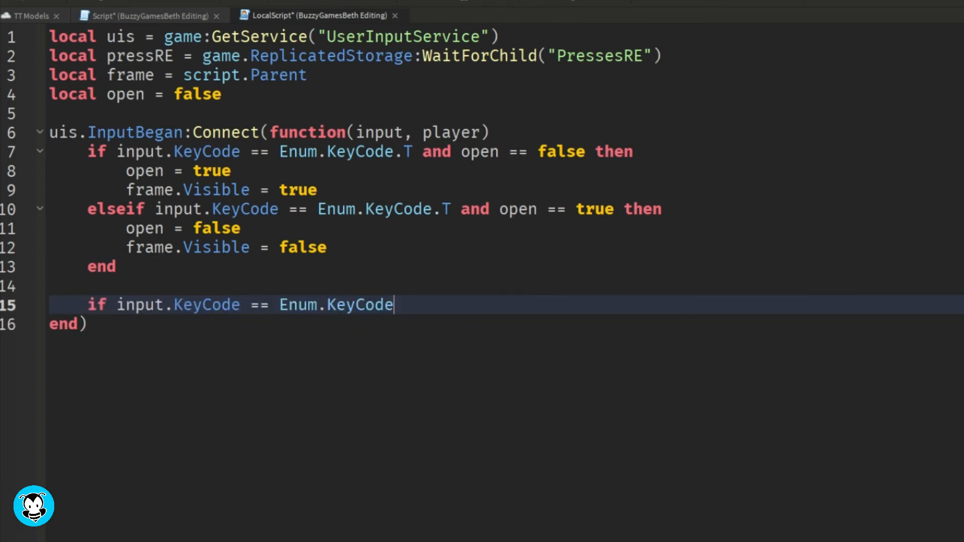
pyautogui.write('.End and open =')
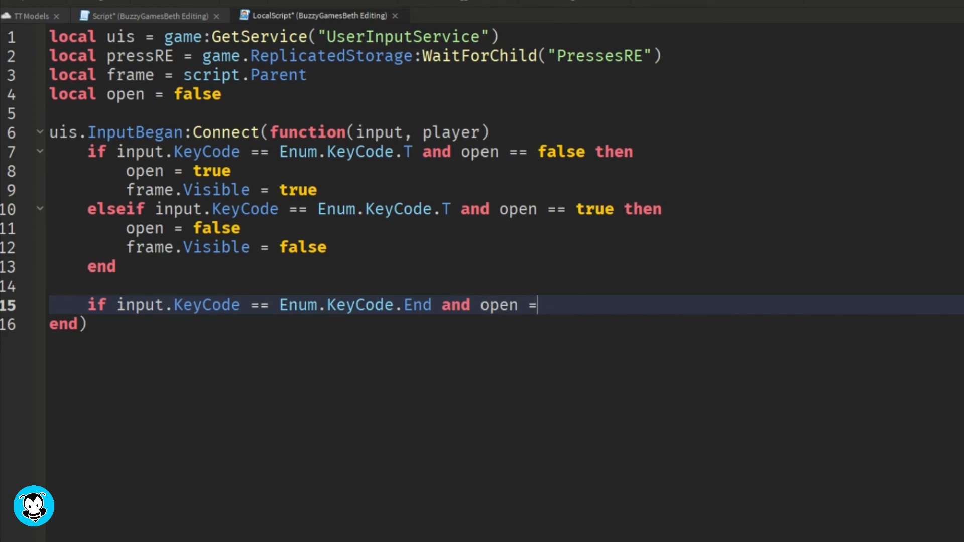
pyautogui.write('= true then')
pyautogui.press('Return')
pyautogui.write('pre')
pyautogui.press('Tab')
pyautogui.write(':Fir')
pyautogui.press('Tab')
pyautogui.press('Down')
pyautogui.press('Down')
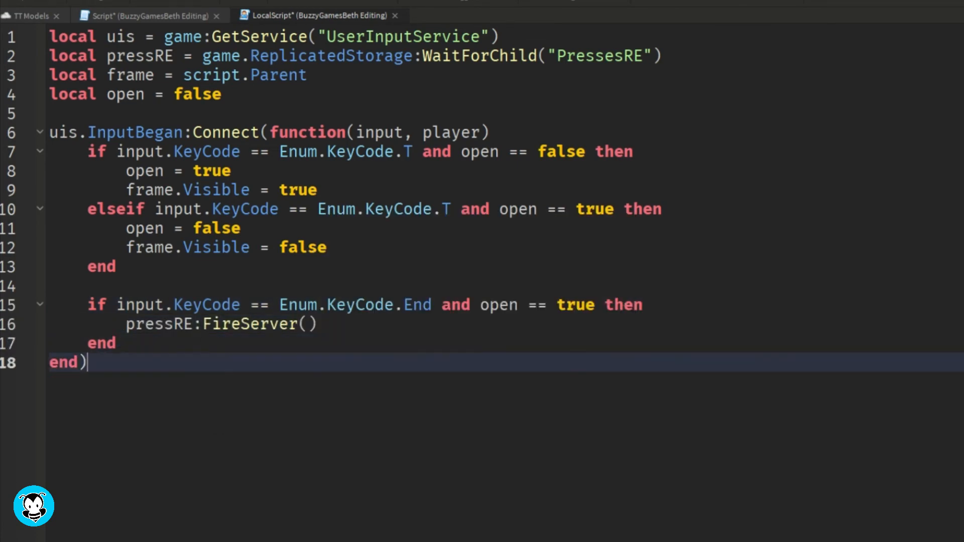
# Add a while true loop with task.wait() setting frame.PressCounter.Text to the LocalPlayer's leaderstats Presses value
pyautogui.press('Return')
pyautogui.press('Return')
pyautogui.write('while true ')
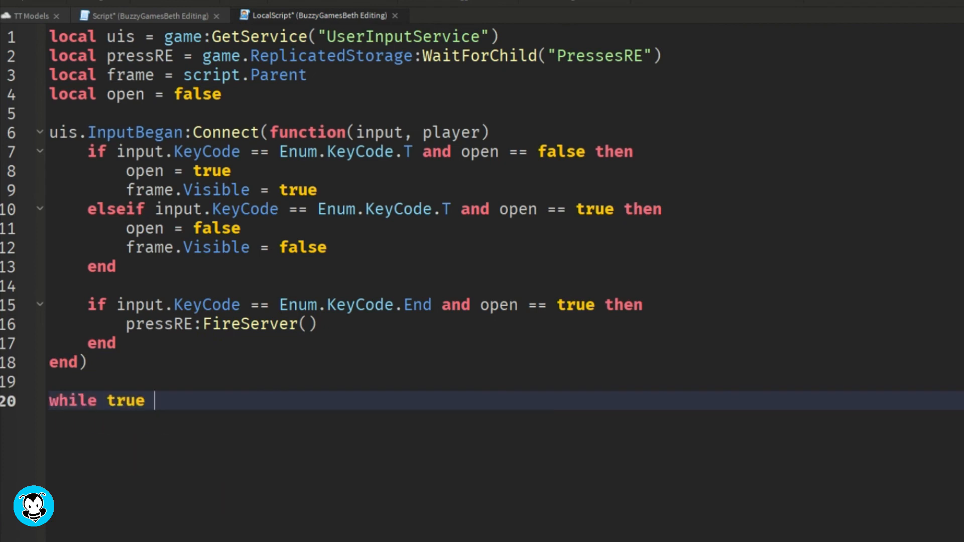
pyautogui.write('do')
pyautogui.press('Return')
pyautogui.write('task.wait()')
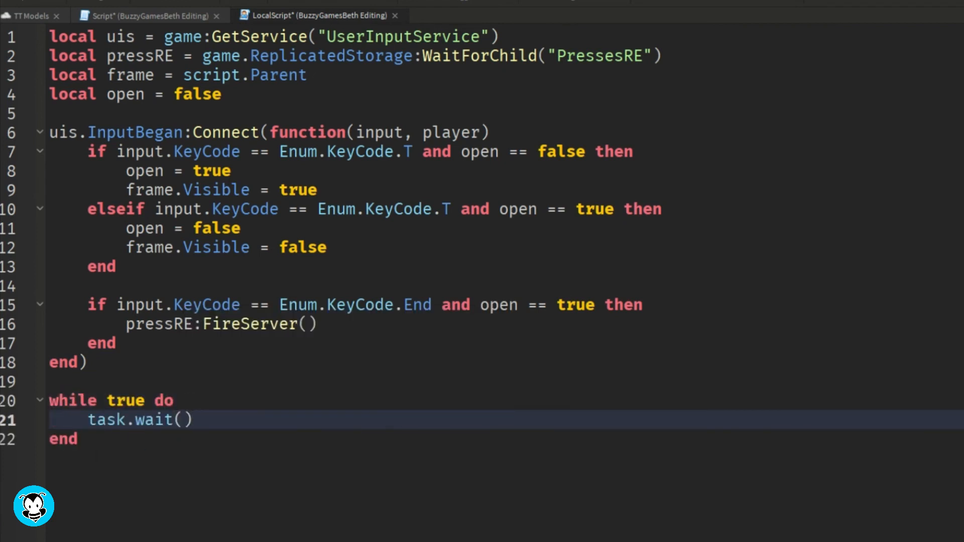
pyautogui.press('Return')
pyautogui.write('fr')
pyautogui.press('Tab')
pyautogui.write('.pres')
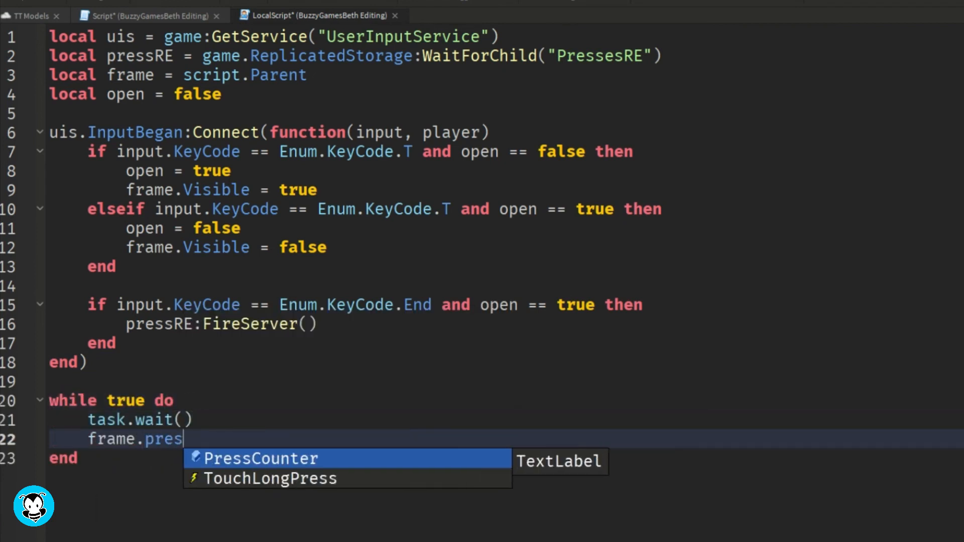
pyautogui.press('Tab')
pyautogui.write(',')
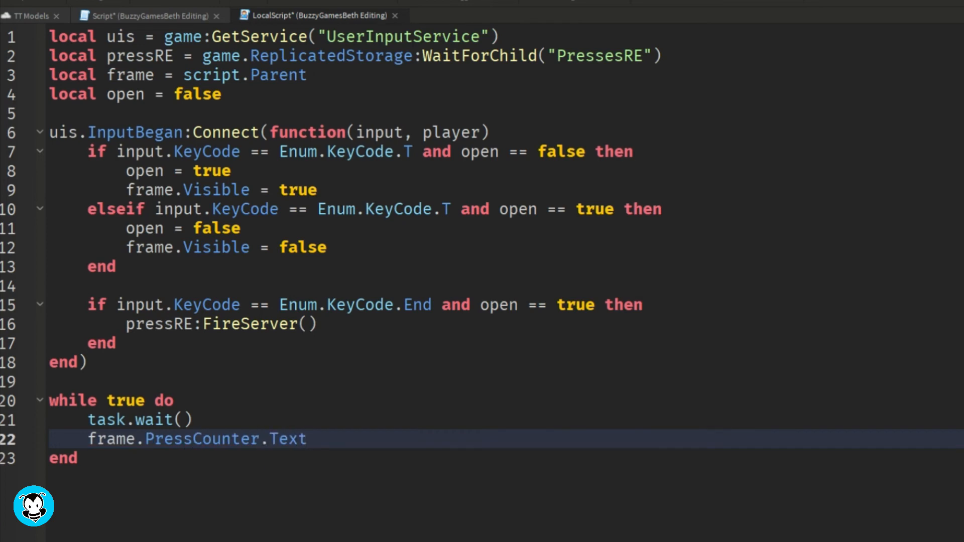
pyautogui.write('game.Pl')
pyautogui.press('Tab')
pyautogui.write('.loca')
pyautogui.press('Tab')
pyautogui.write('.le')
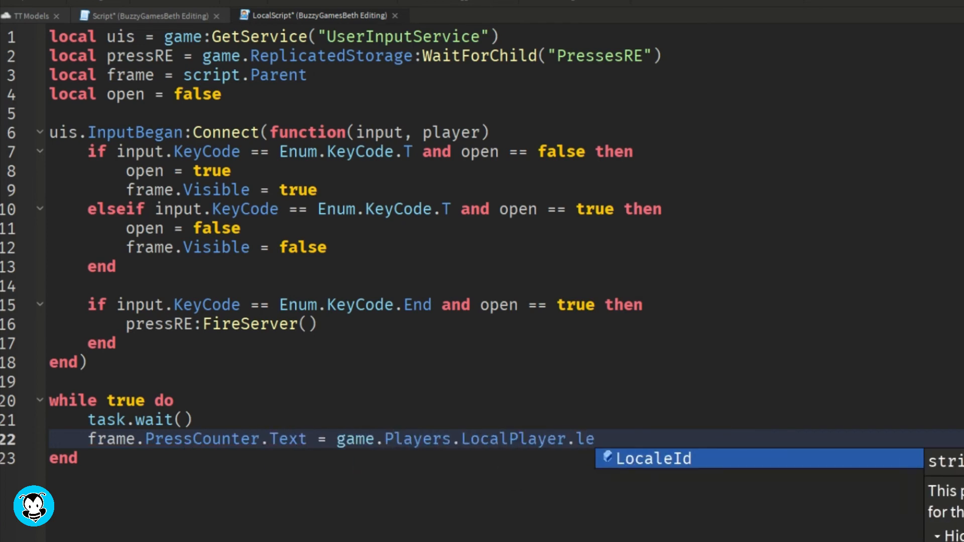
pyautogui.write('aderstats.Presses.Value')
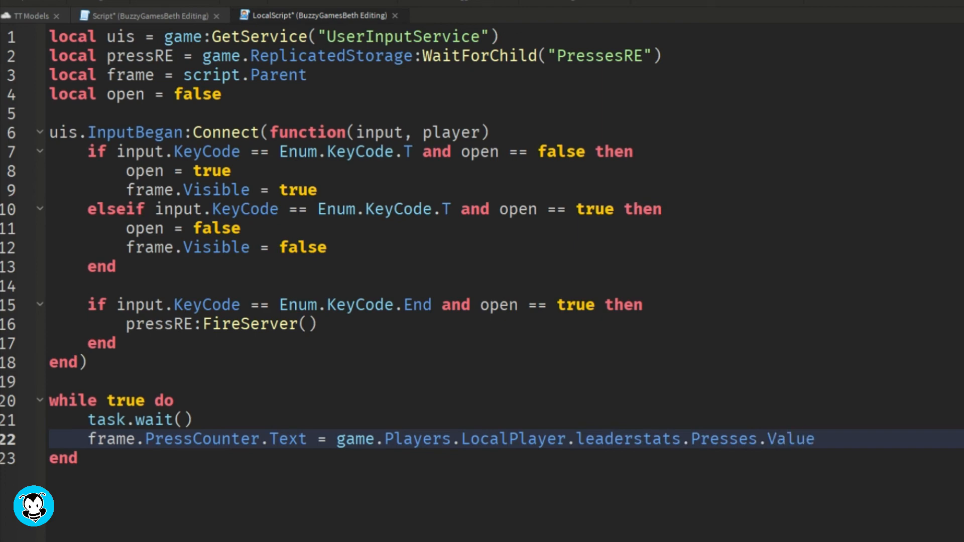
pyautogui.press('Down')
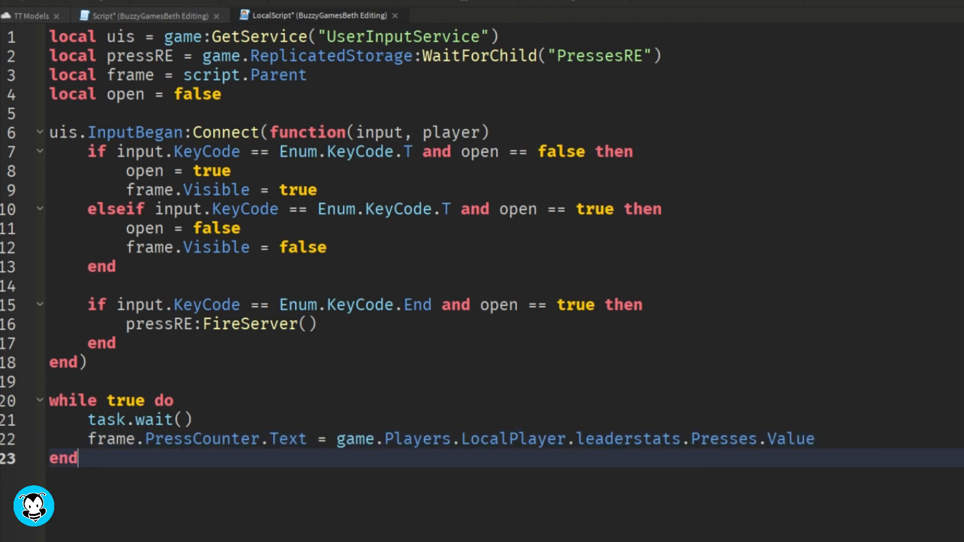
# Change the firing key from End to E on line 15
pyautogui.click(242, 219)
pyautogui.press('BackSpace')
pyautogui.press('BackSpace')
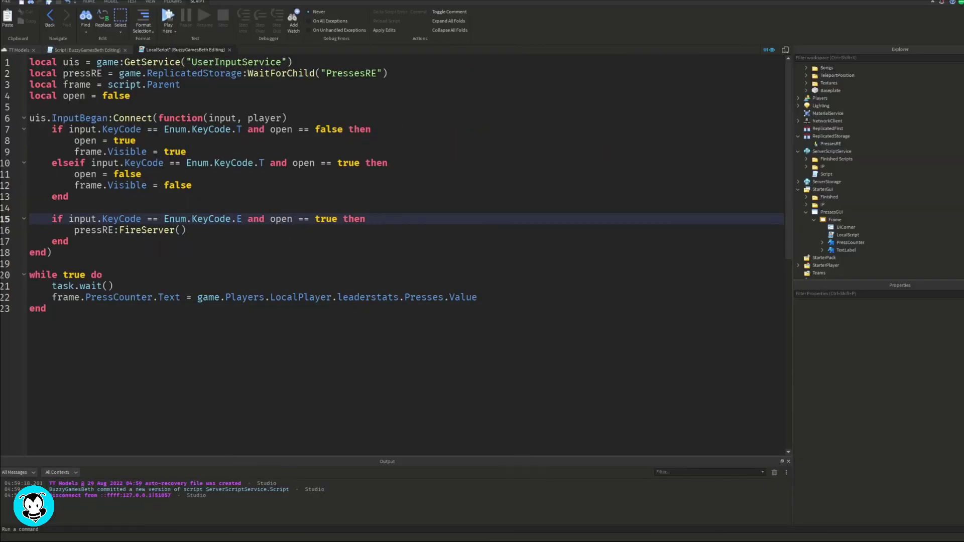
# Playtest, pressing E until the counter and leaderboard reach 47, and toggle the panel off and on with T
pyautogui.click(256, 297)
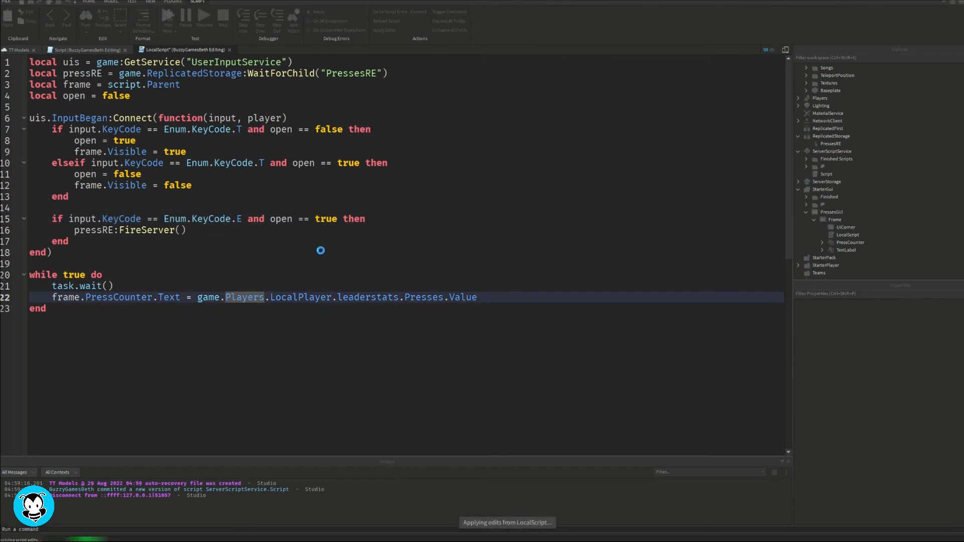
pyautogui.press('t')
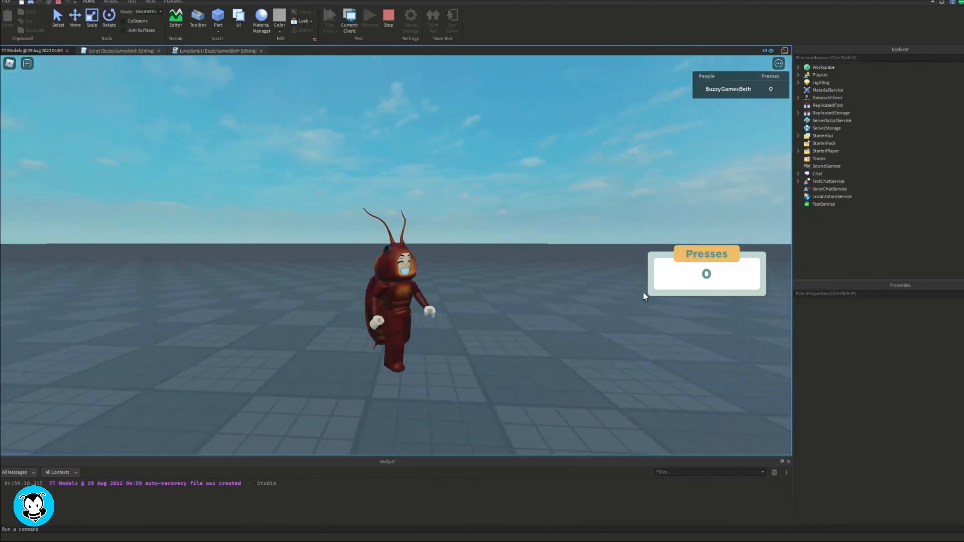
pyautogui.press('e')
pyautogui.press('e')
pyautogui.press('e')
pyautogui.press('e')
pyautogui.press('e')
pyautogui.press('e')
pyautogui.press('e')
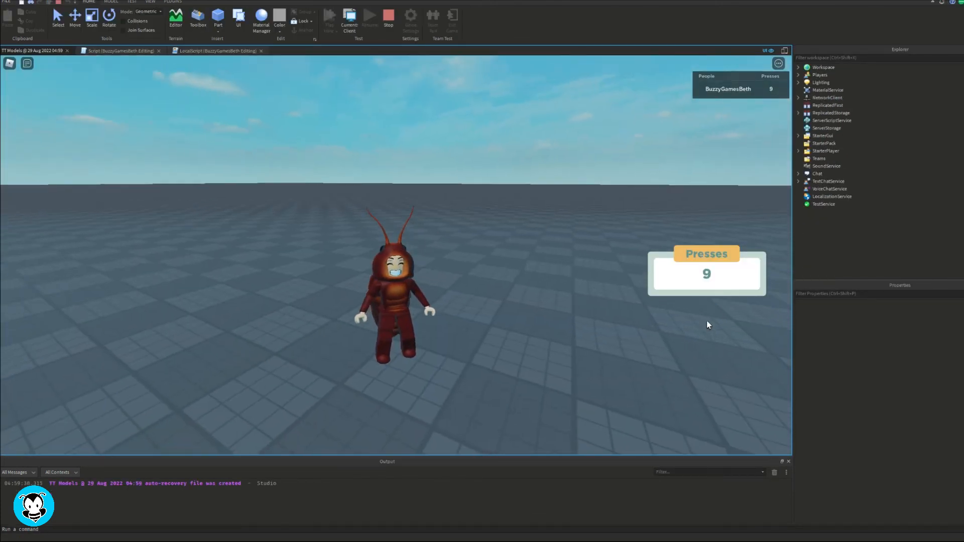
pyautogui.press('e')
pyautogui.press('e')
pyautogui.press('e')
pyautogui.press('e')
pyautogui.press('e')
pyautogui.press('e')
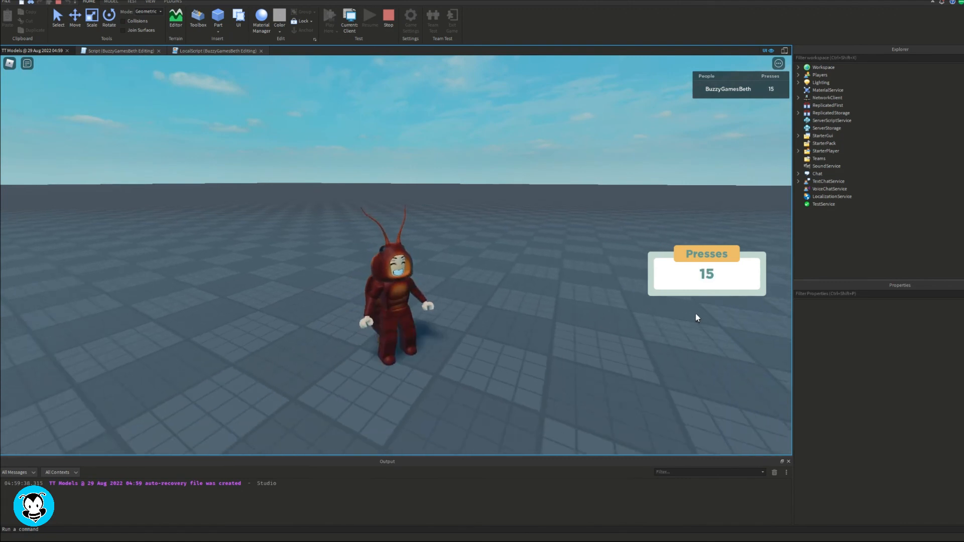
pyautogui.press('e')
pyautogui.press('e')
pyautogui.press('e')
pyautogui.press('e')
pyautogui.press('e')
pyautogui.press('e')
pyautogui.press('e')
pyautogui.press('e')
pyautogui.press('e')
pyautogui.press('e')
pyautogui.press('e')
pyautogui.press('e')
pyautogui.press('e')
pyautogui.press('e')
pyautogui.press('e')
pyautogui.press('e')
pyautogui.press('e')
pyautogui.press('e')
pyautogui.press('e')
pyautogui.press('e')
pyautogui.press('e')
pyautogui.press('e')
pyautogui.press('e')
pyautogui.press('e')
pyautogui.press('space')
pyautogui.press('e')
pyautogui.press('e')
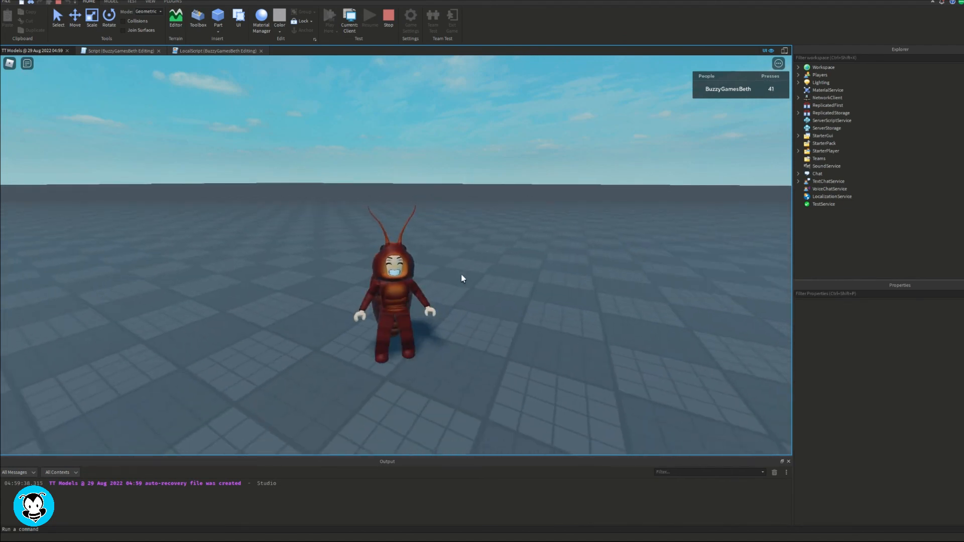
pyautogui.press('space')
pyautogui.press('space')
pyautogui.press('space')
pyautogui.press('space')
pyautogui.press('space')
pyautogui.press('space')
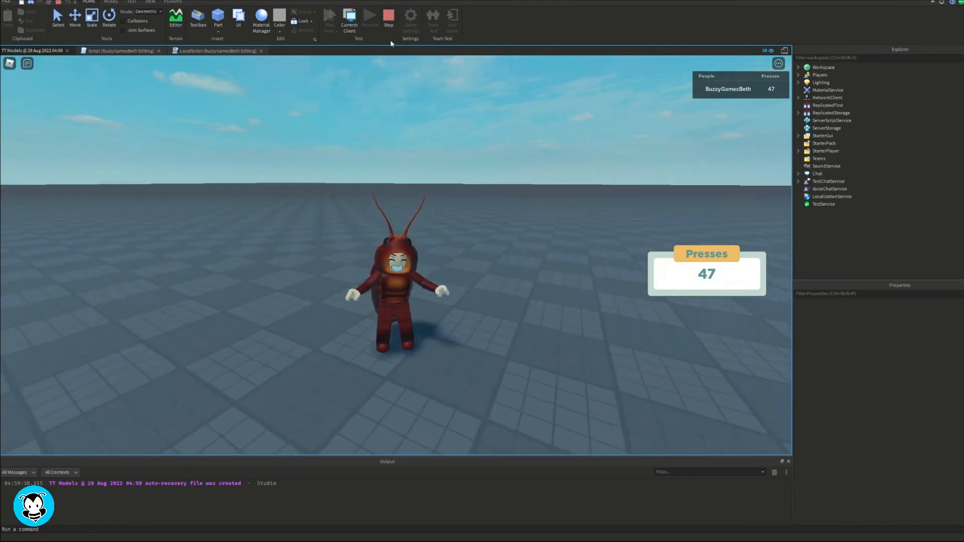